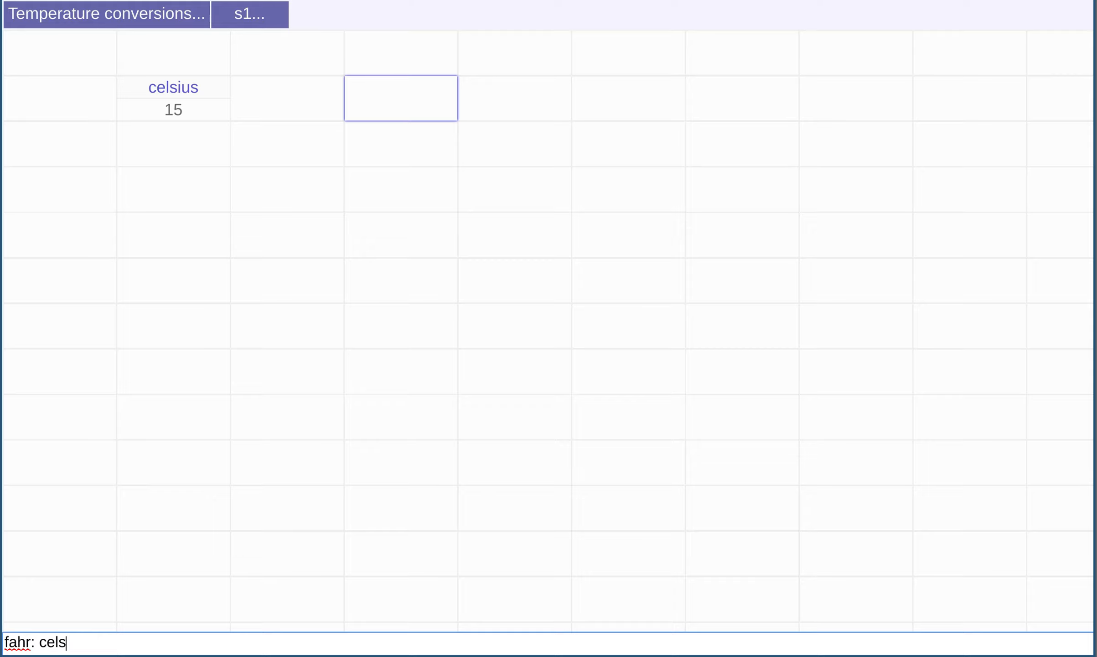
Step: Complete the fahr cell's formula as celsius * 1.8 + 32
type("* 1.8 + 32")
key("Return")
key("Up")
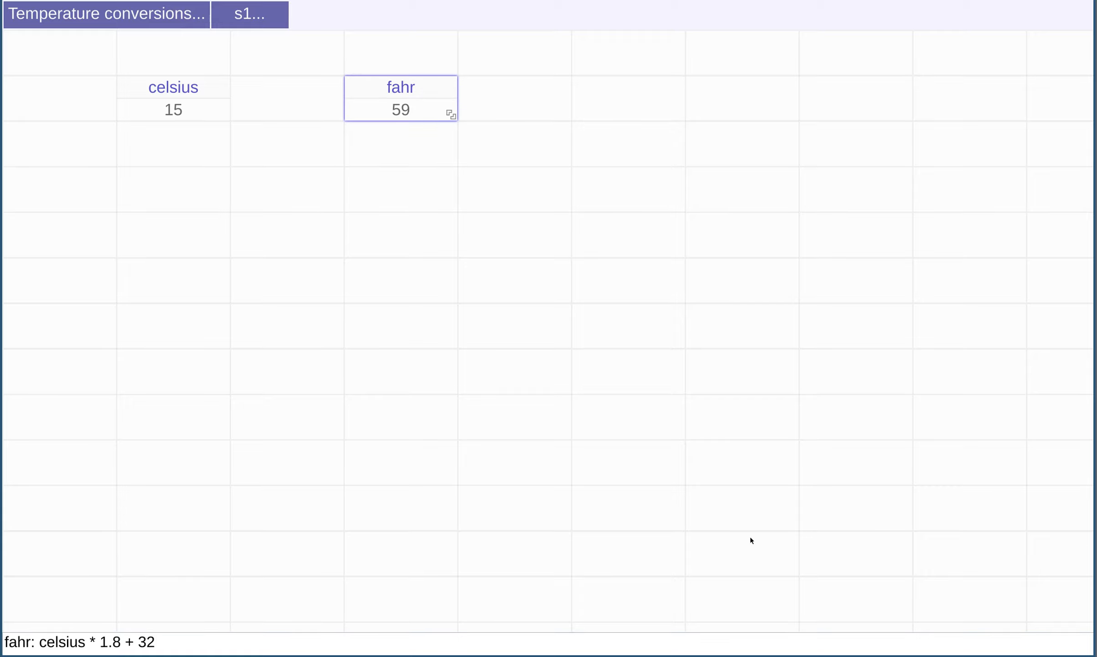
left_click(55, 633)
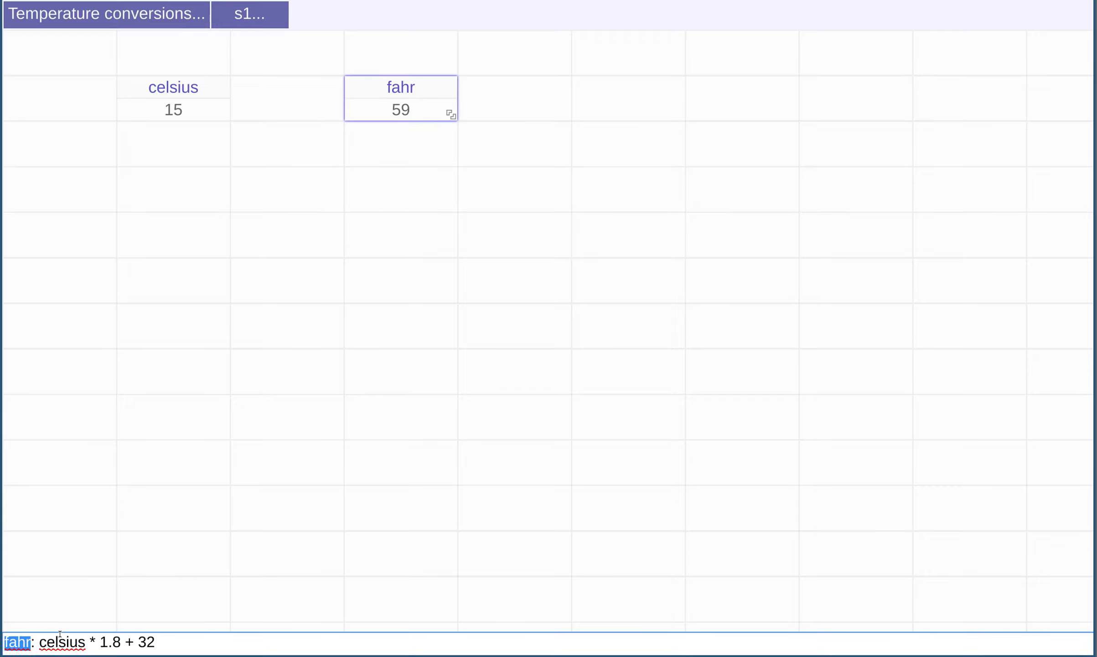
double_click(63, 637)
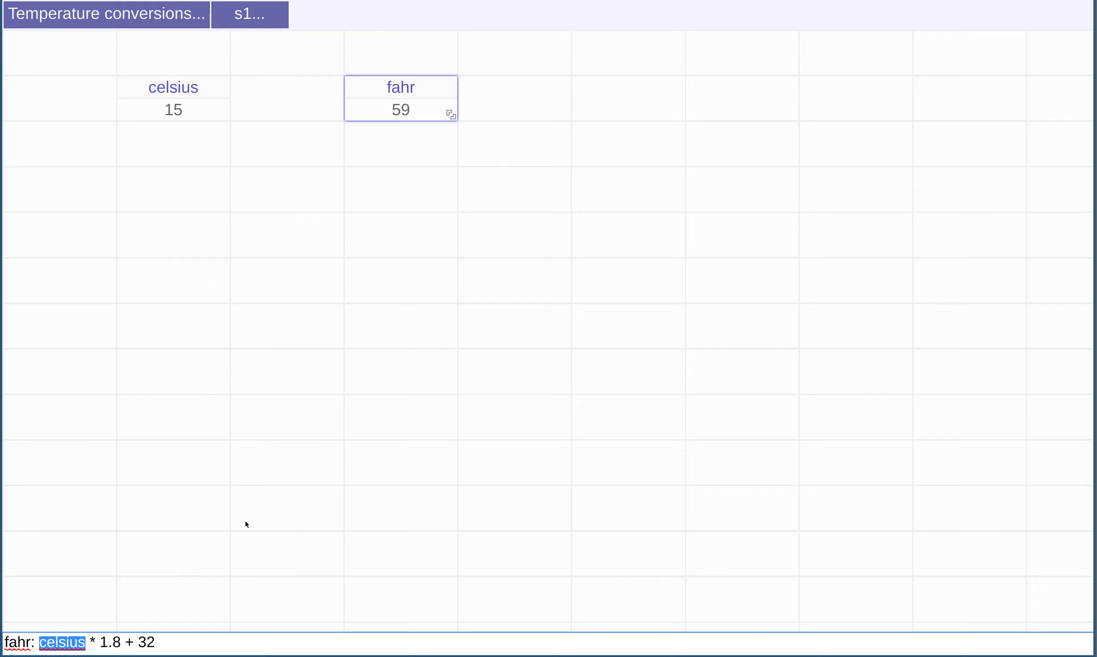
key("Escape")
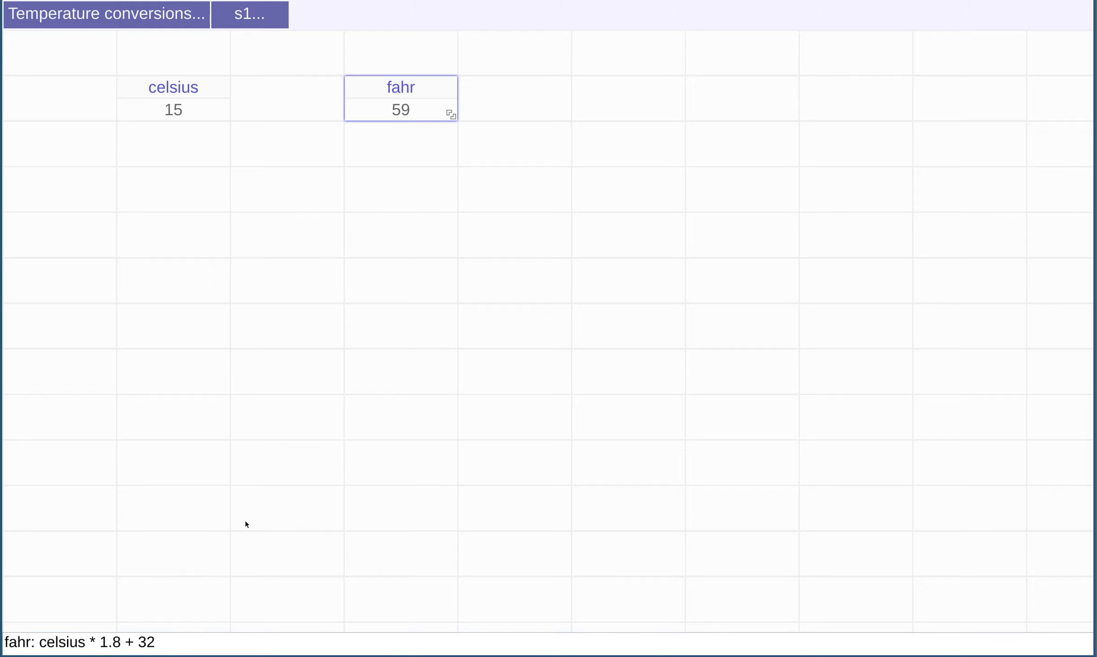
key("Down")
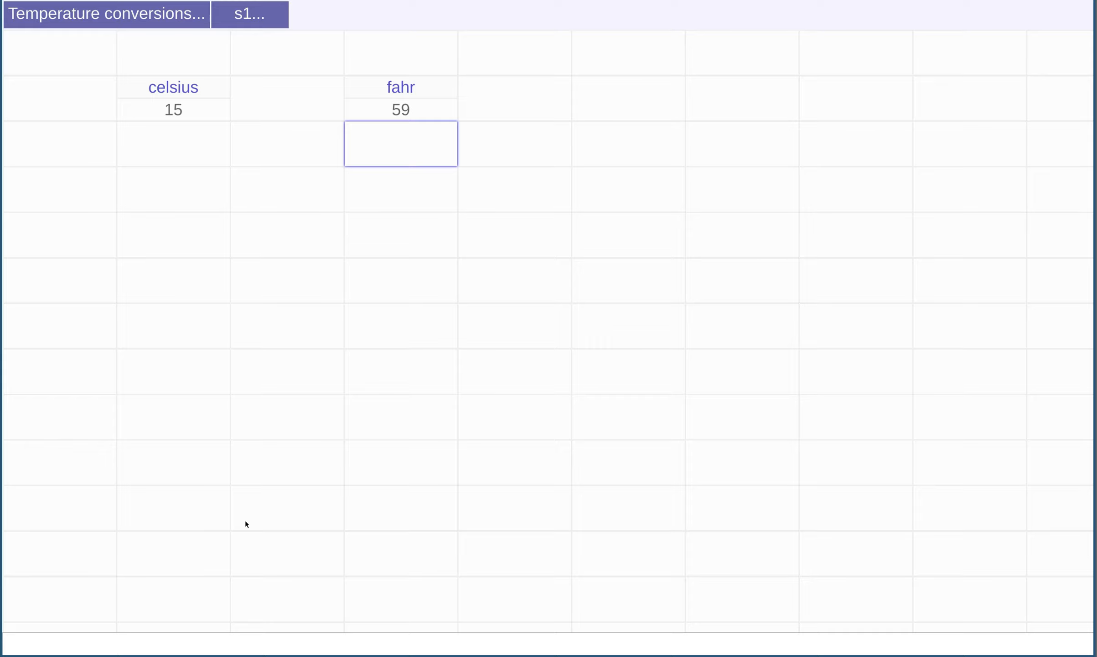
key("Up")
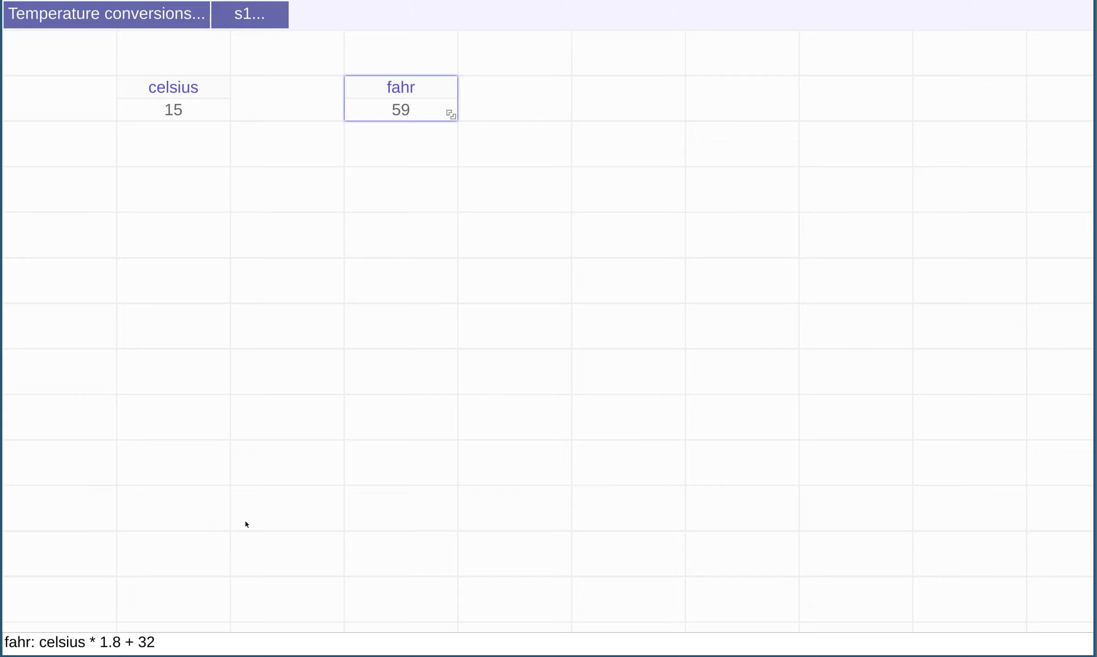
Step: Define a cell named warm directly below fahr with the formula fahr(celsius: 20)
key("Down")
type("warm: ")
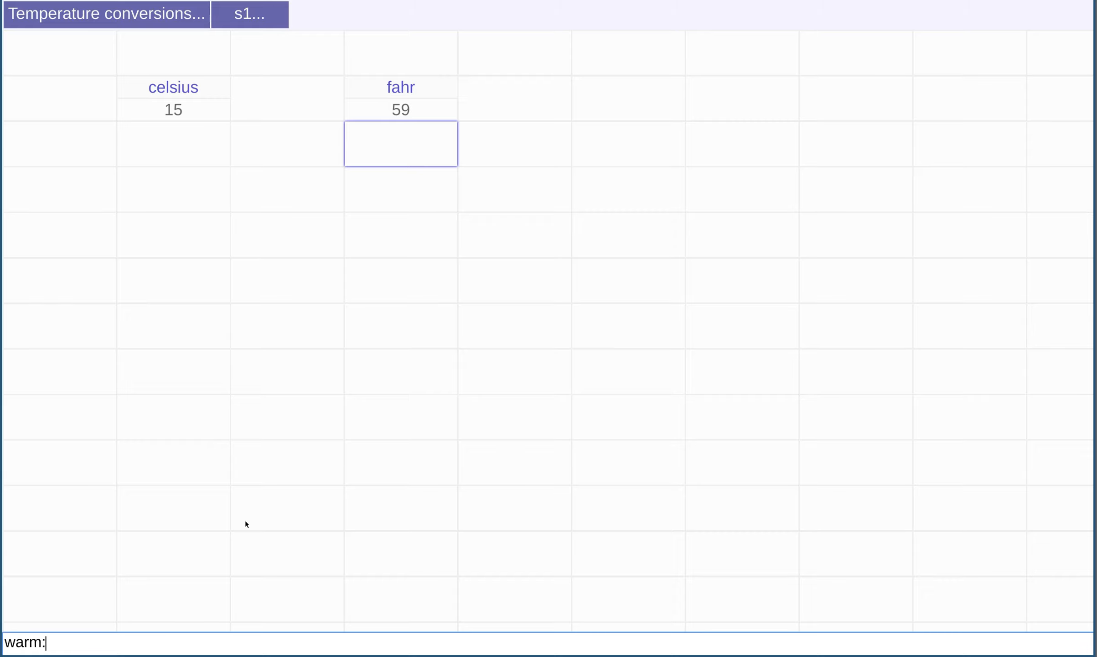
type("fahr(celsius: 20)")
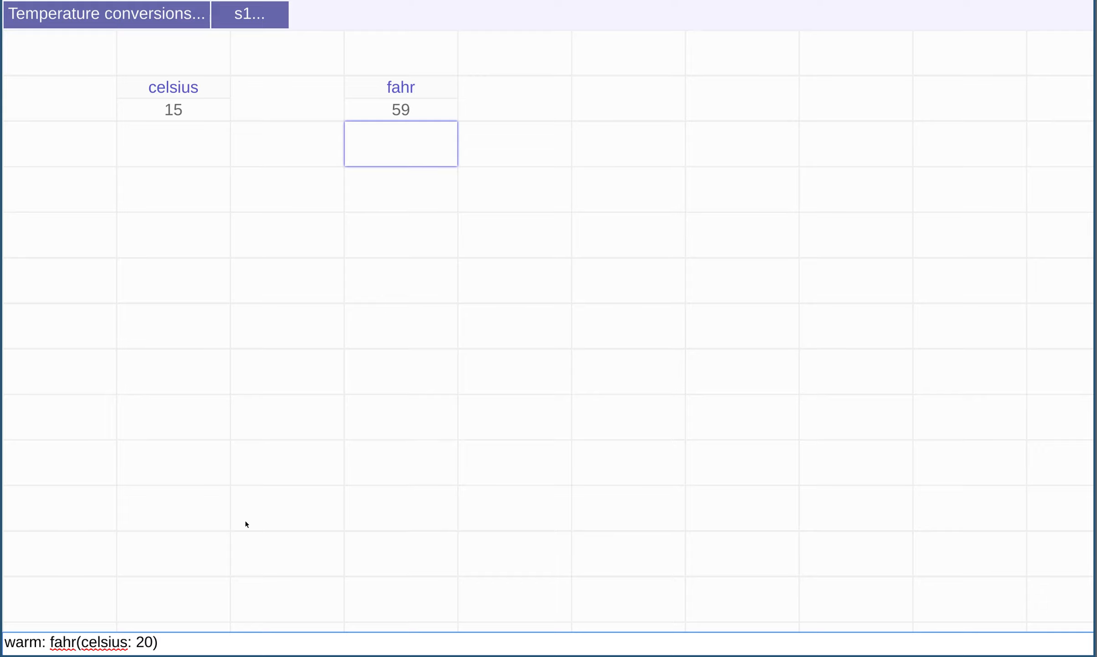
key("Return")
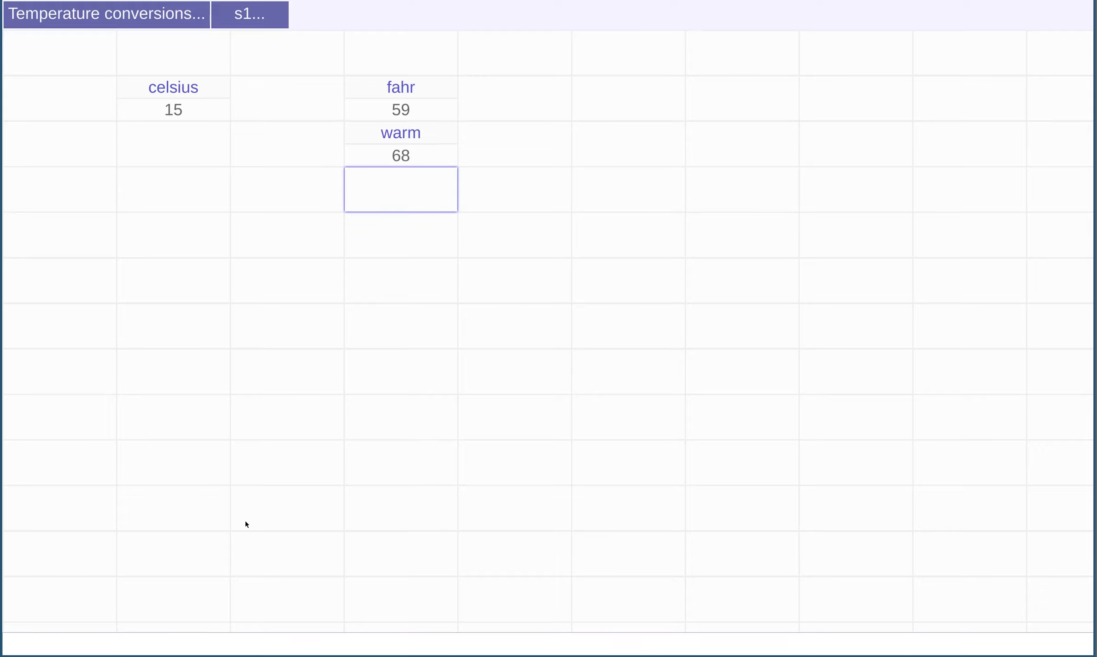
key("Up")
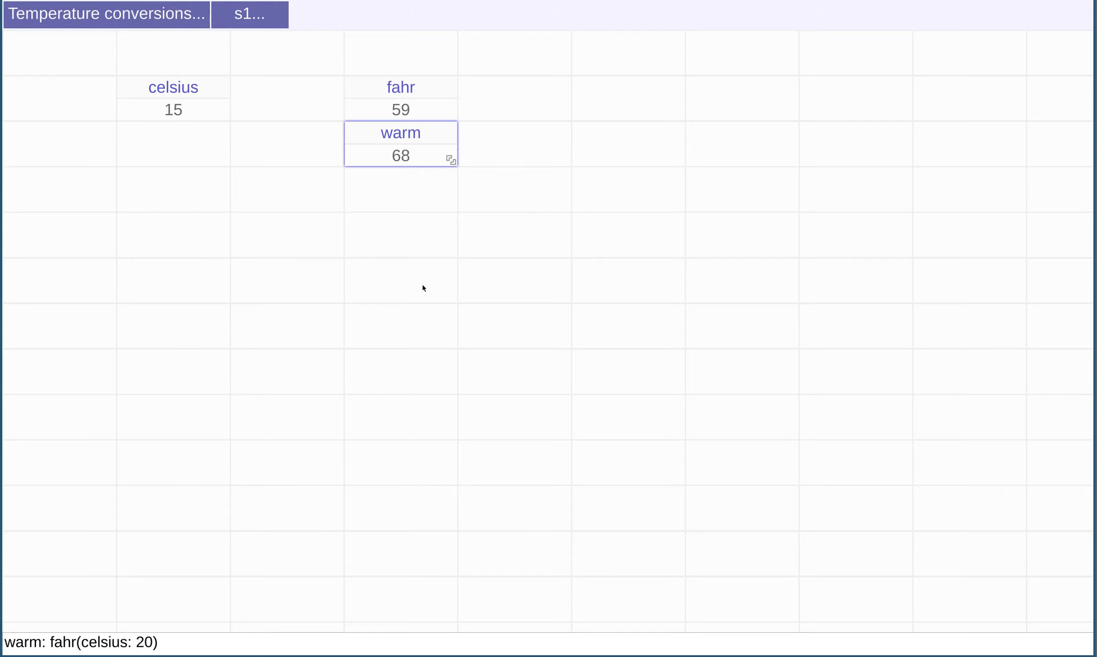
key("Up")
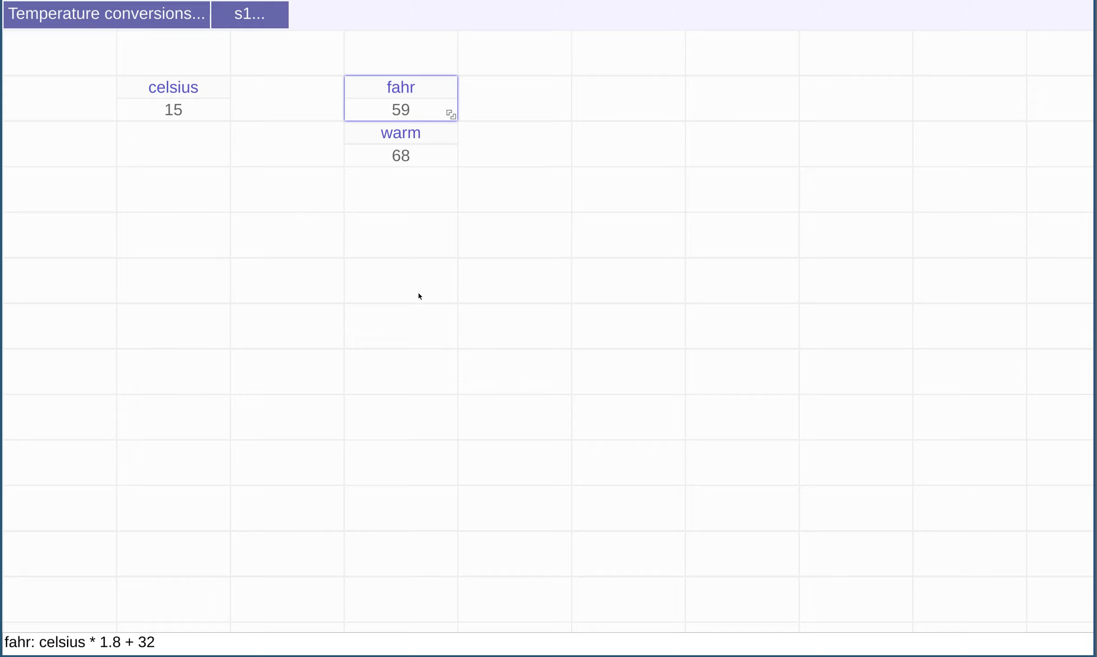
Step: Create a table named temps below and one column to the left of the fahr and warm cells
key("Down")
key("Left")
key("Down")
key("Down")
key("Return")
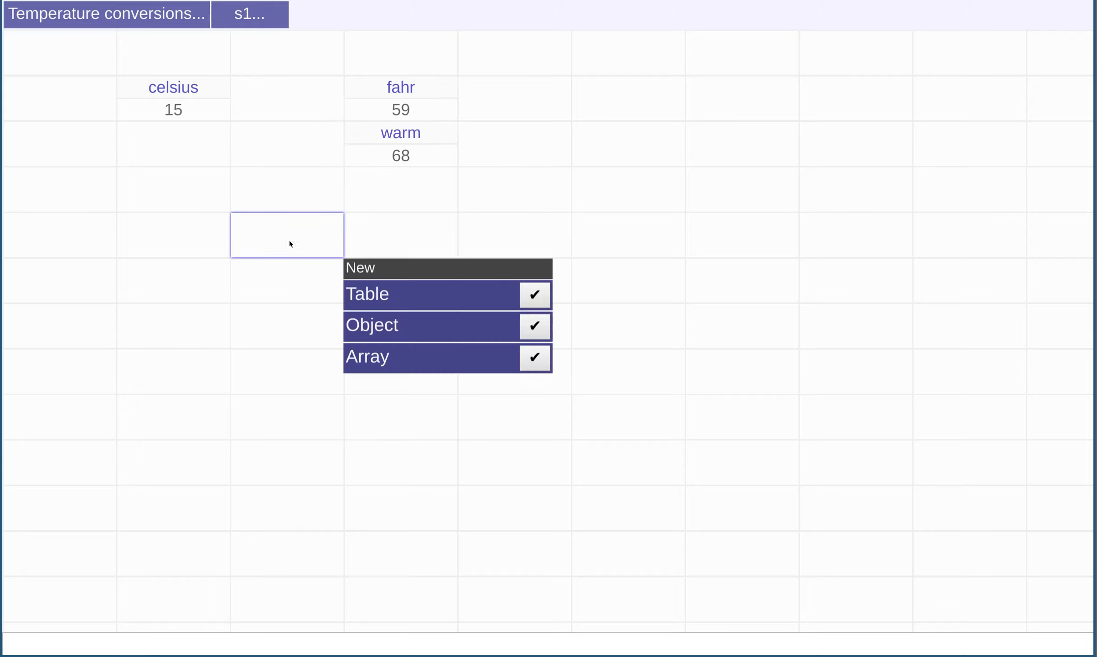
left_click(392, 293)
type("temps")
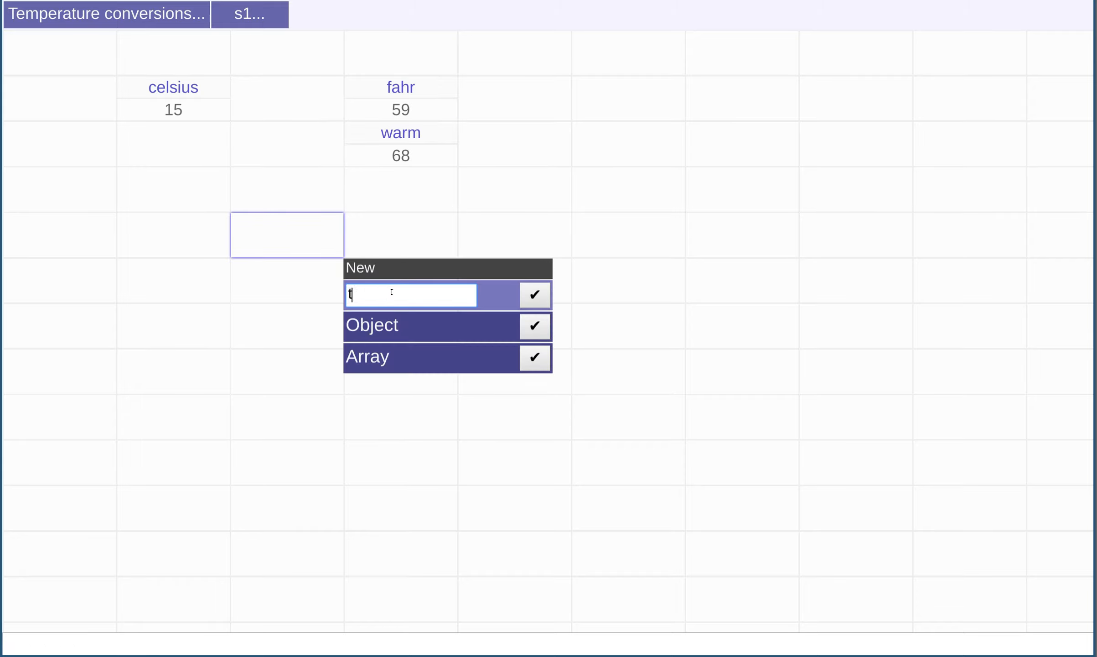
key("Return")
Step: Name the first data column of the temps table c and fill its rows with 0, 100 and 180
left_click(392, 292)
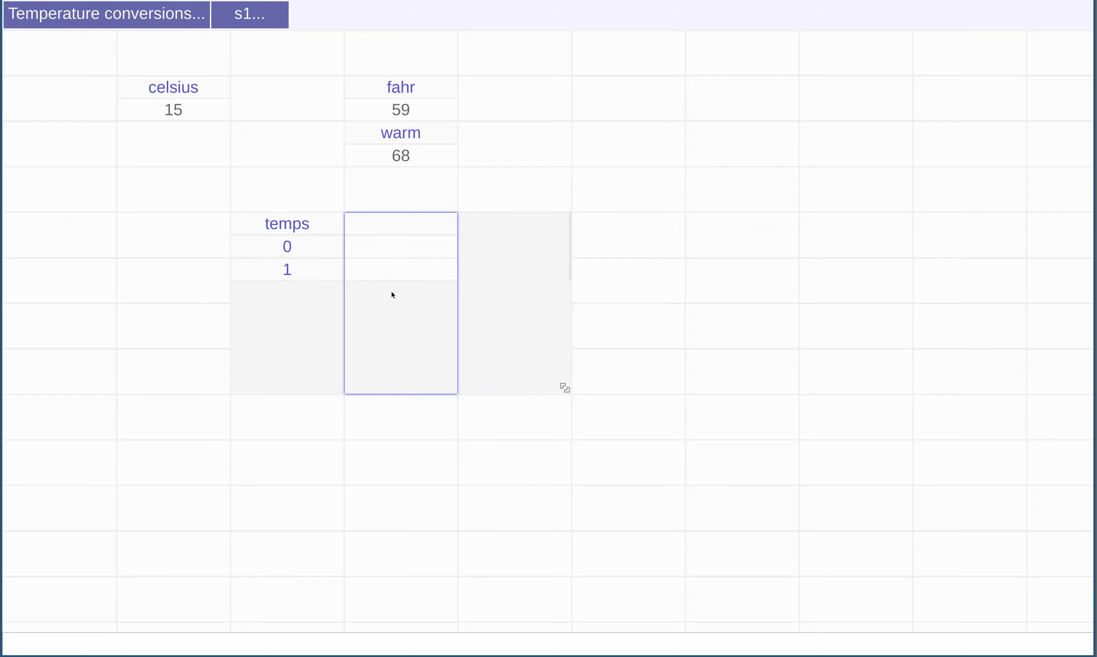
type("c:")
key("Return")
key("Down")
type("0")
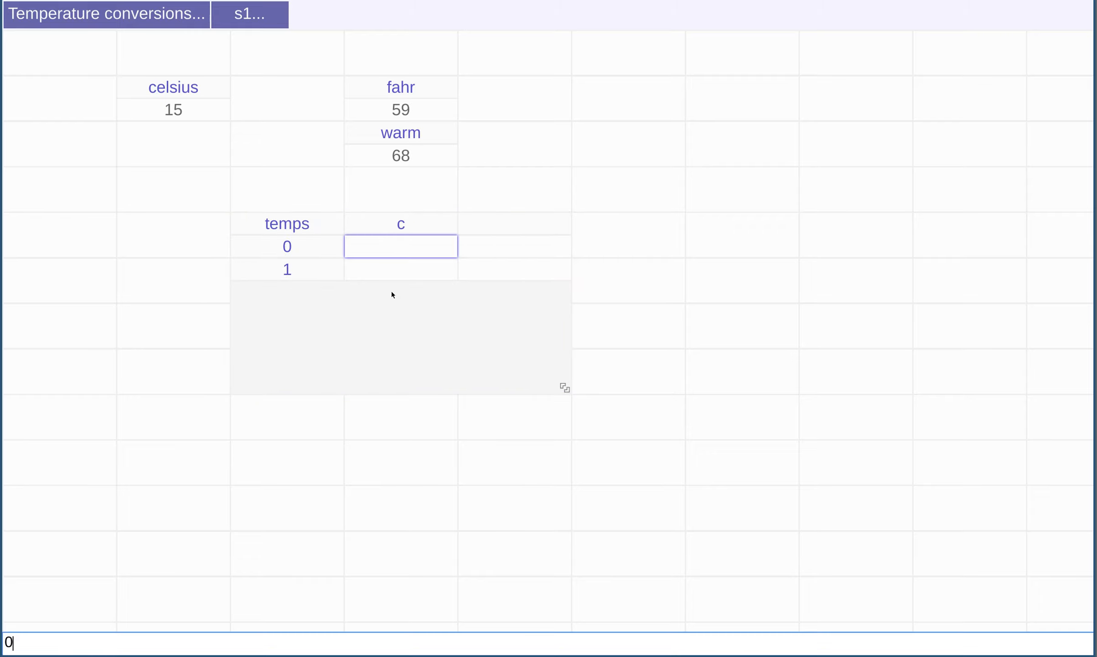
key("Return")
type("100")
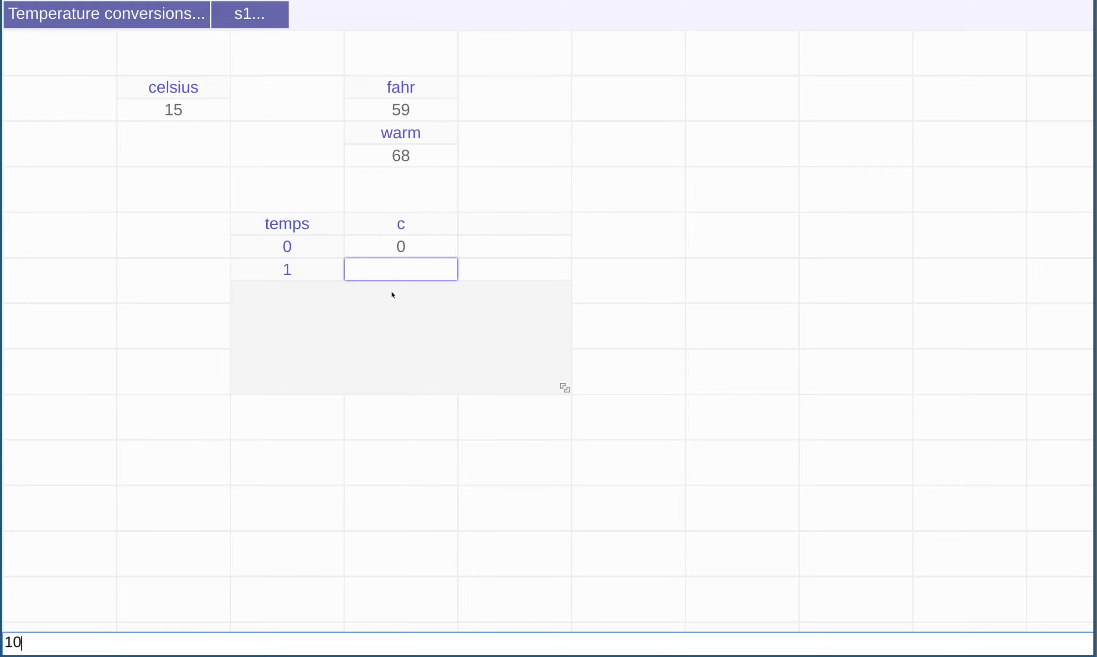
key("Return")
type("180")
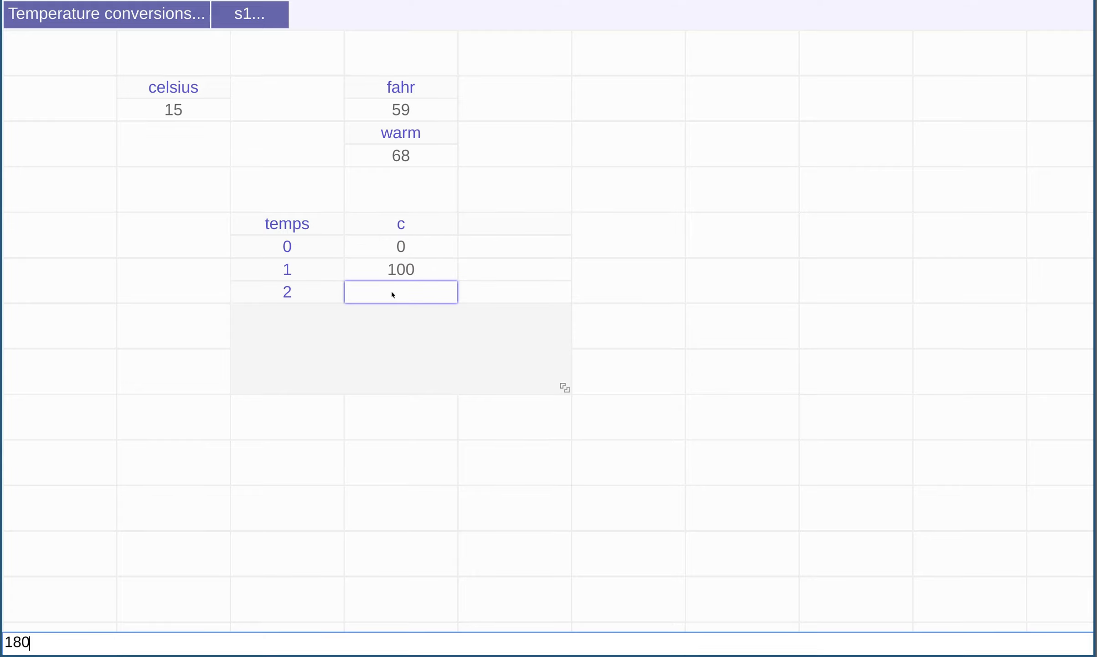
key("Return")
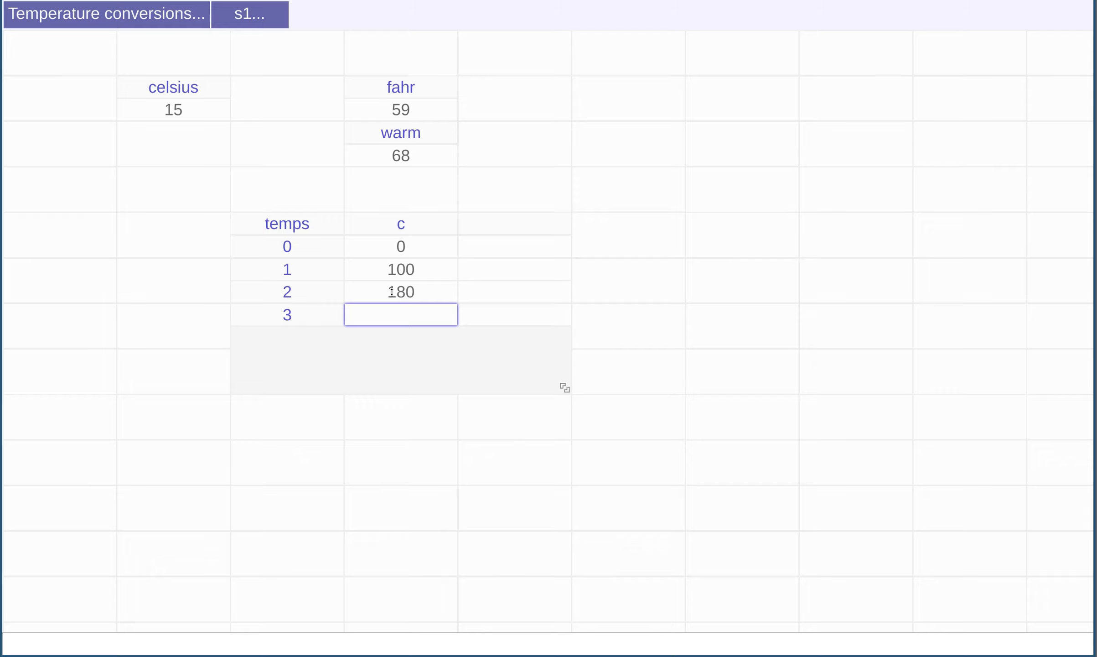
Step: Add a computed column f beside c in the temps table with the formula fahr(celsius: temps.c)
key("Right")
key("Up")
key("Up")
key("Up")
key("Up")
type("f:")
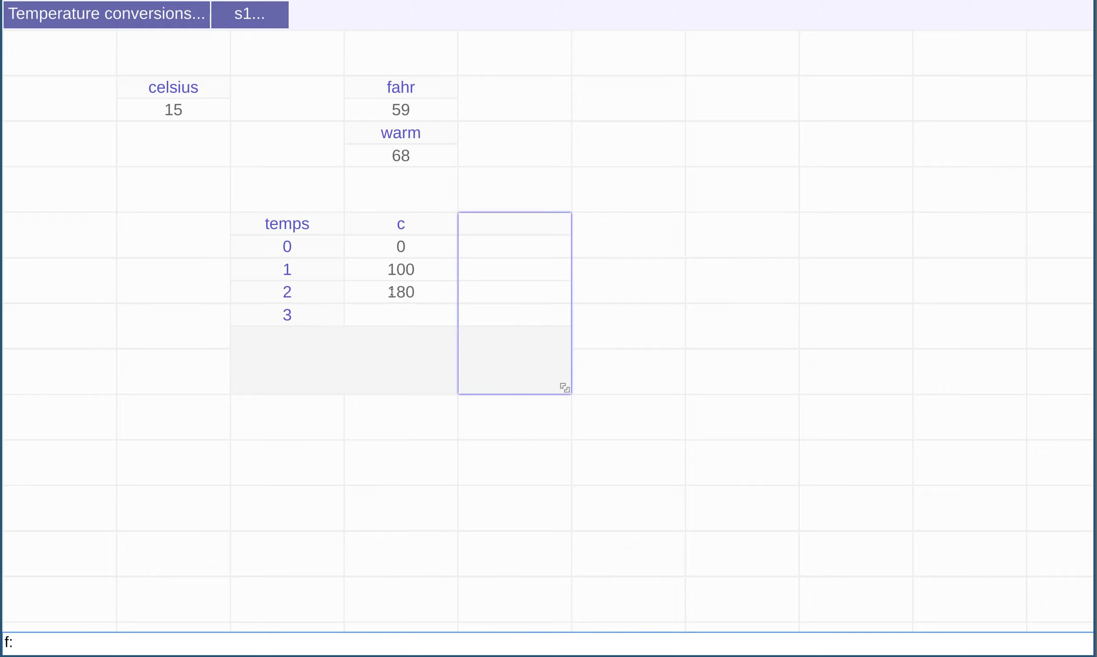
type(" fahr(celsiu")
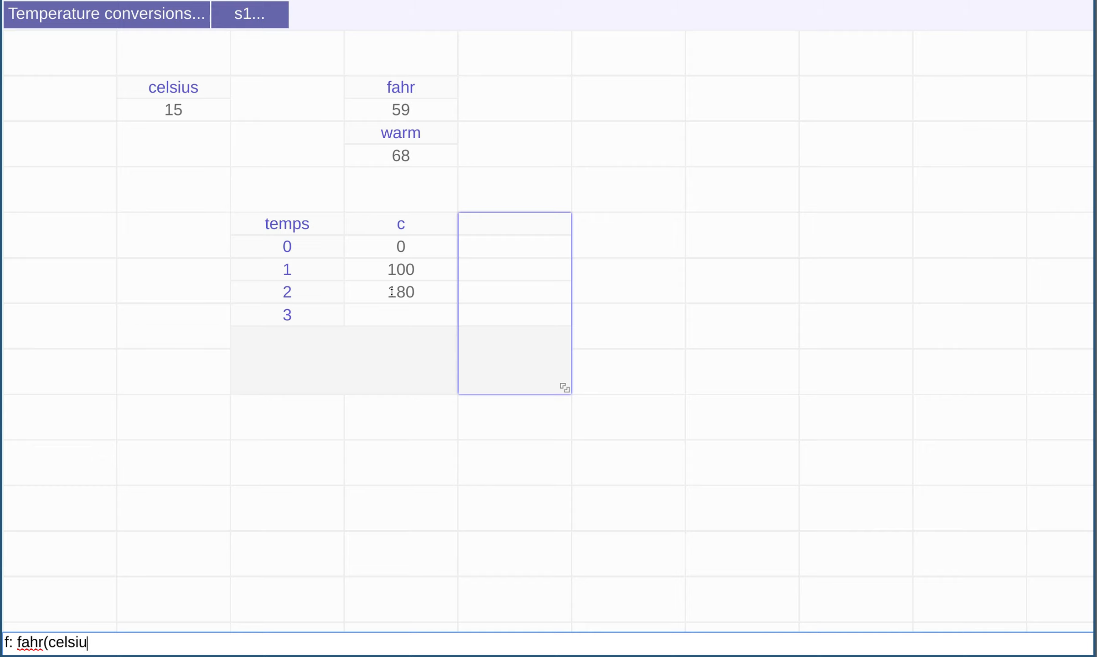
type("s: temps.c")
key("ctrl+shift+Left")
key("ctrl+shift+Left")
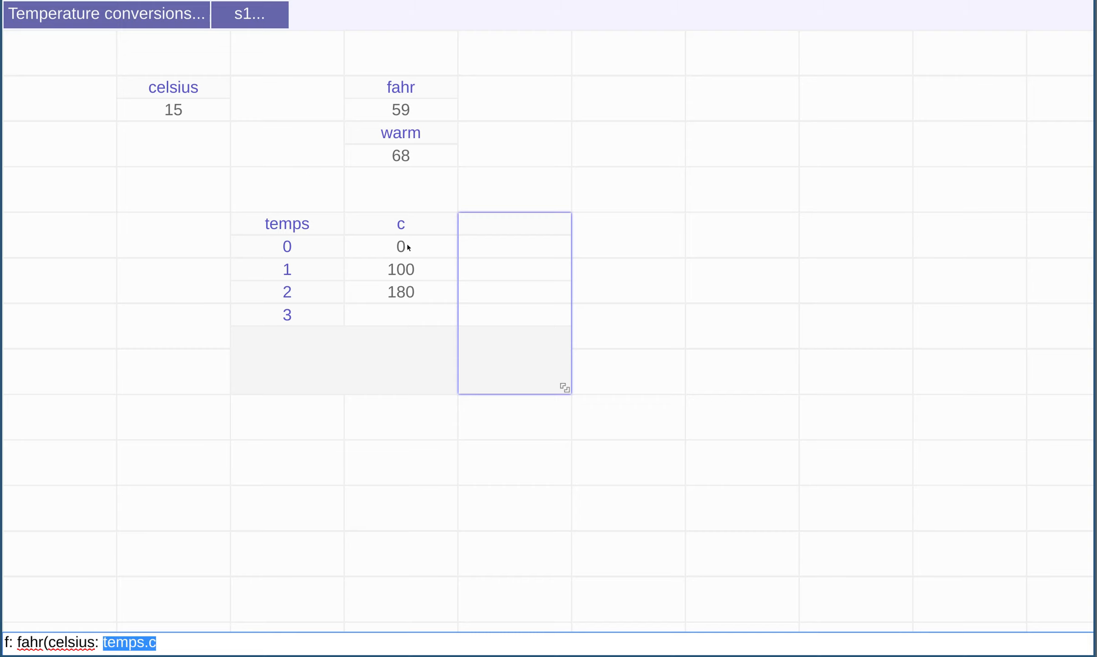
key("Right")
type(")")
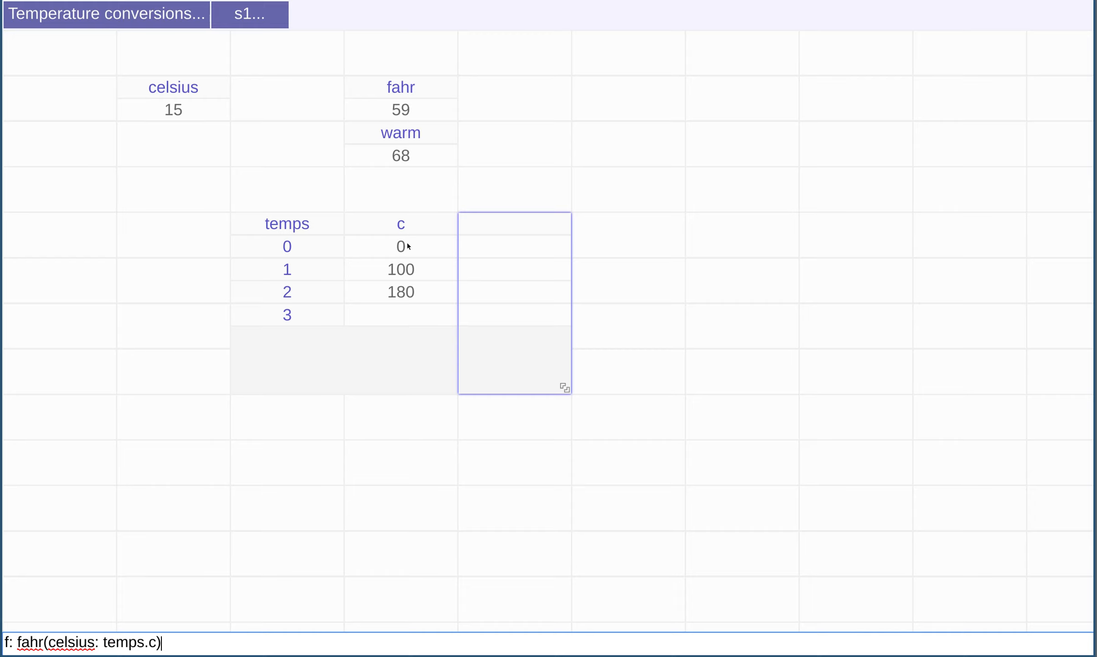
key("Return")
key("Down")
key("Down")
key("Down")
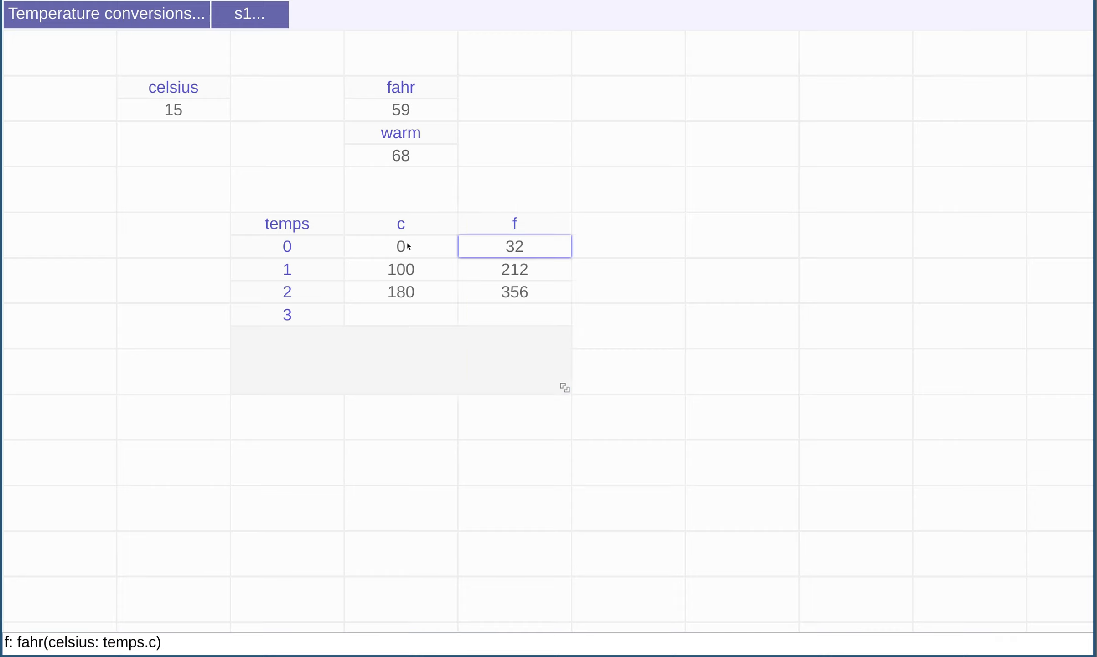
key("Up")
key("Up")
key("Up")
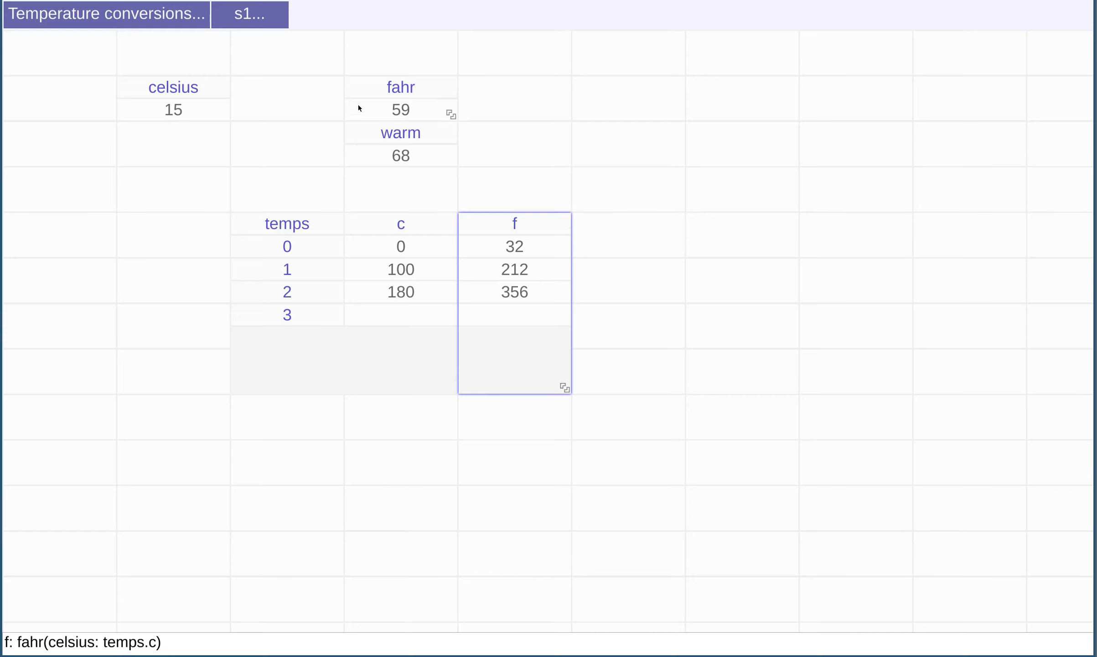
Step: Open the Distances document and close the document list
left_click(173, 14)
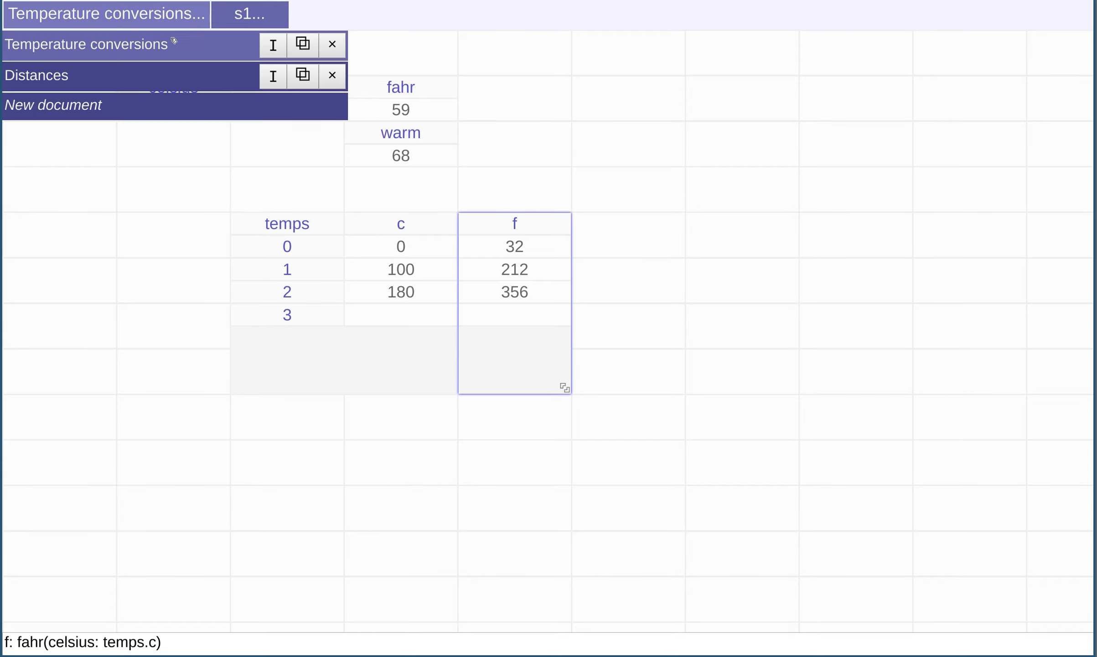
left_click(174, 82)
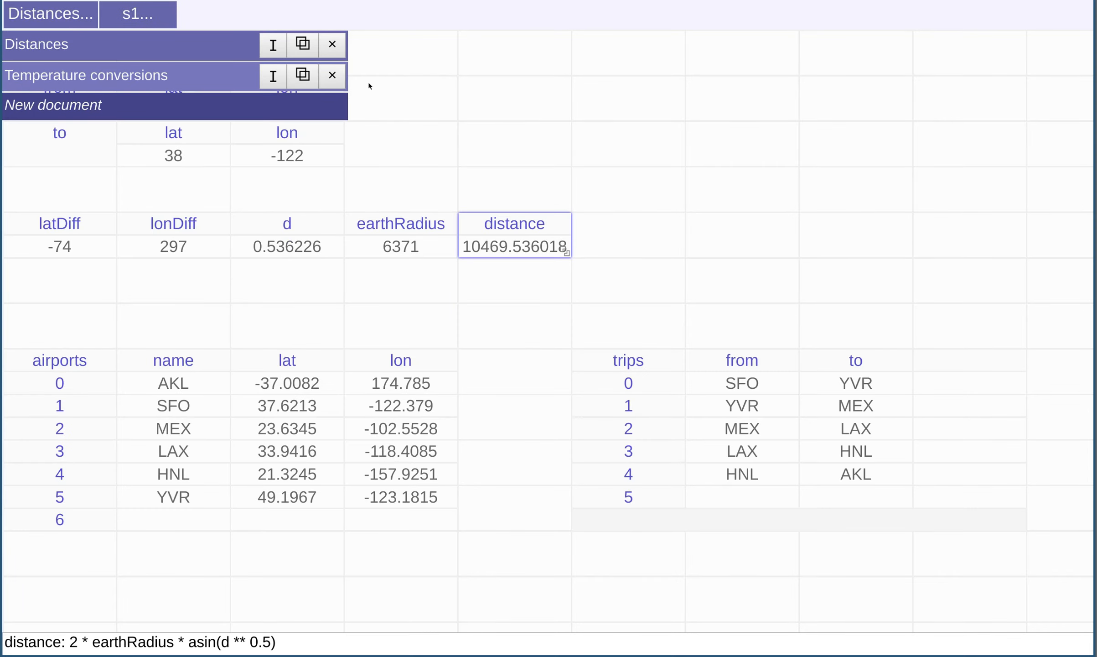
left_click(729, 104)
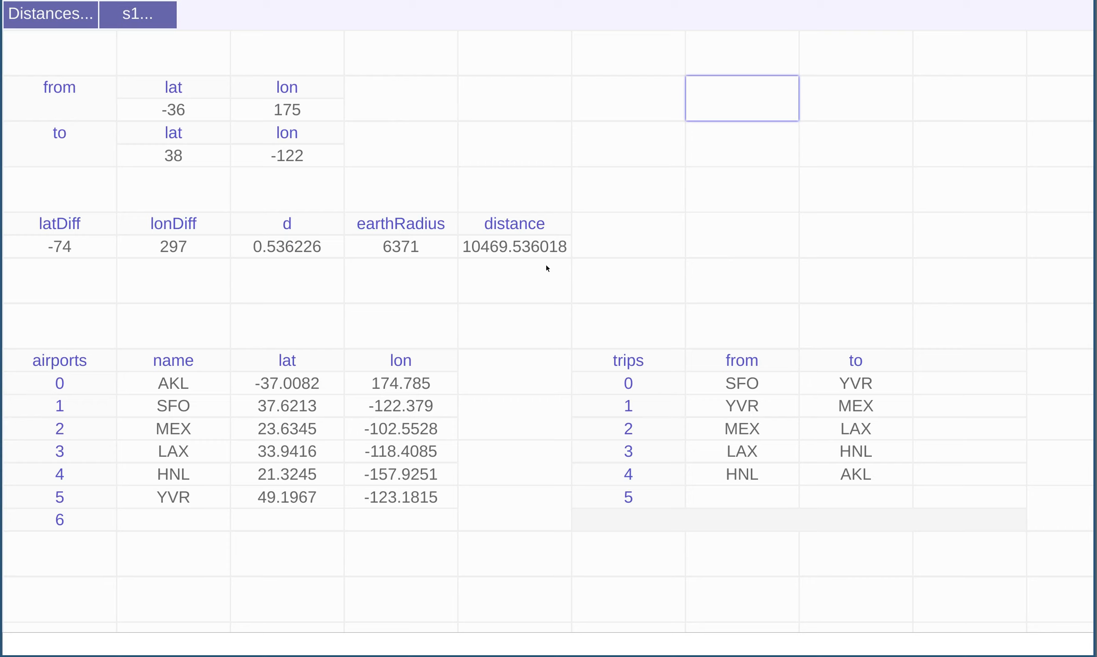
Step: Examine the columns of the airports table and the rows of the trips table
left_click(85, 360)
key("Right")
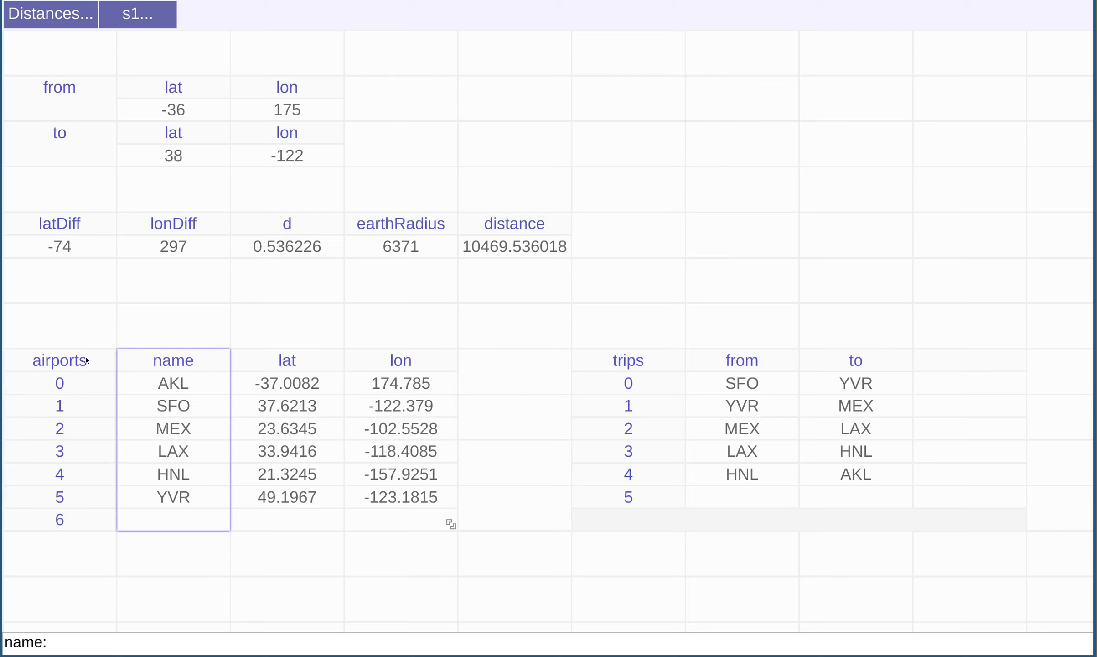
key("Right")
key("Right")
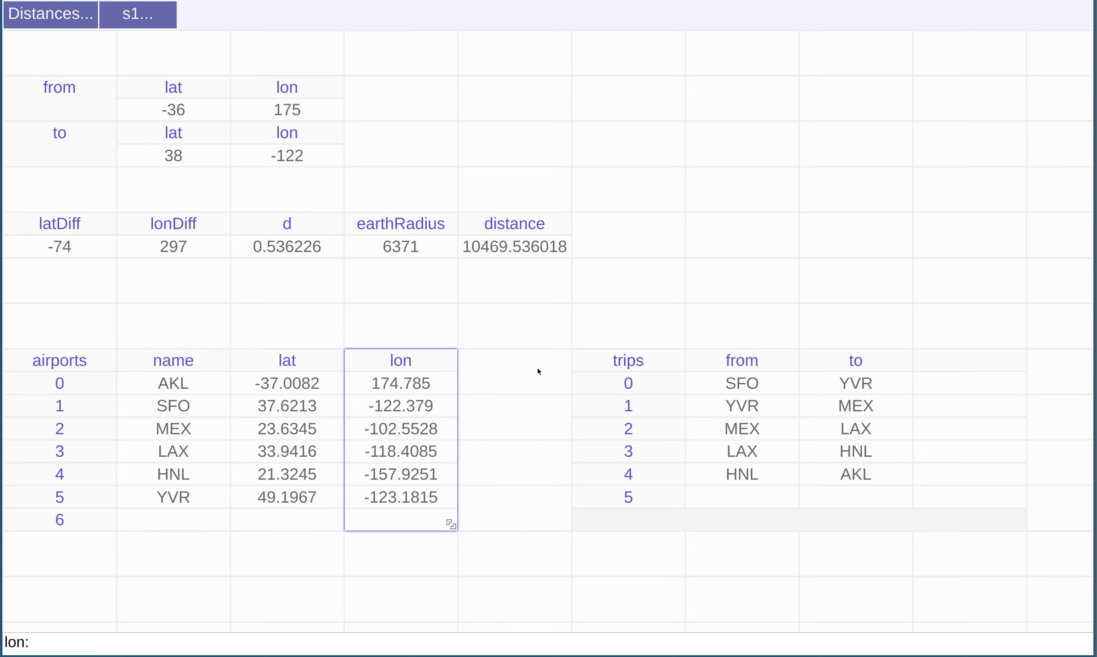
left_click(605, 361)
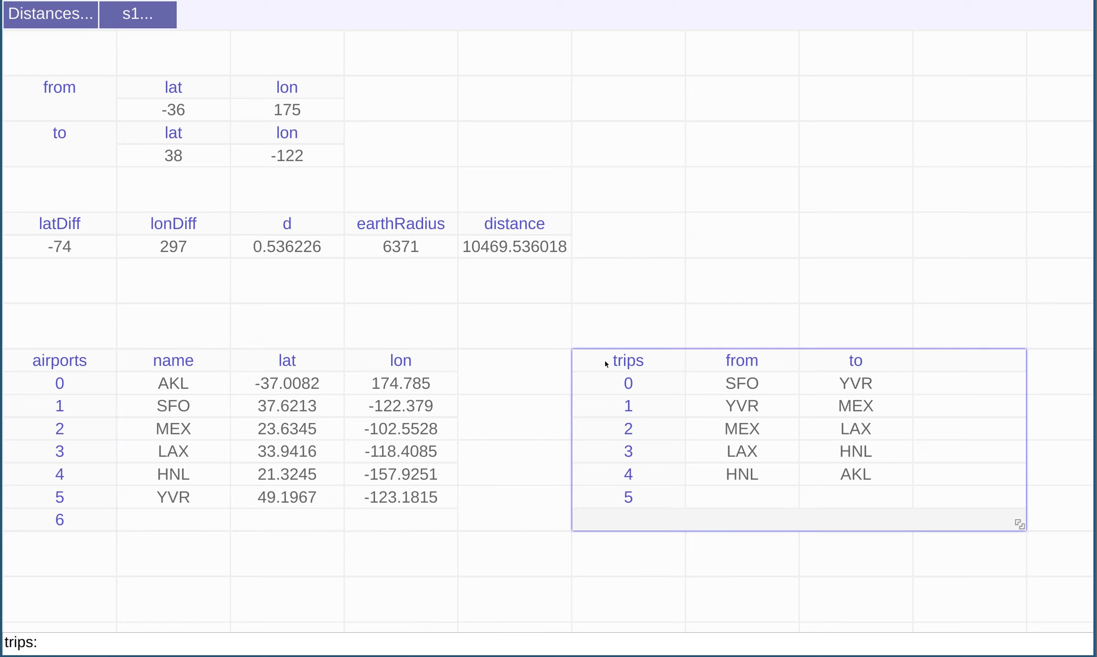
key("Down")
key("Down")
key("Down")
key("Down")
key("Down")
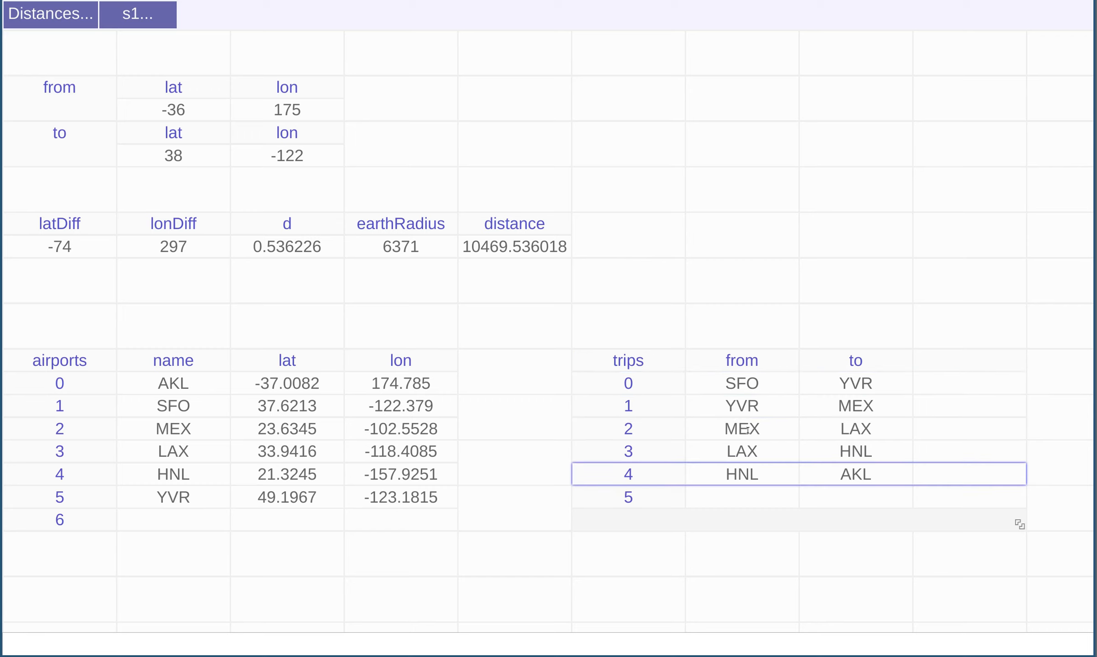
left_click(755, 410)
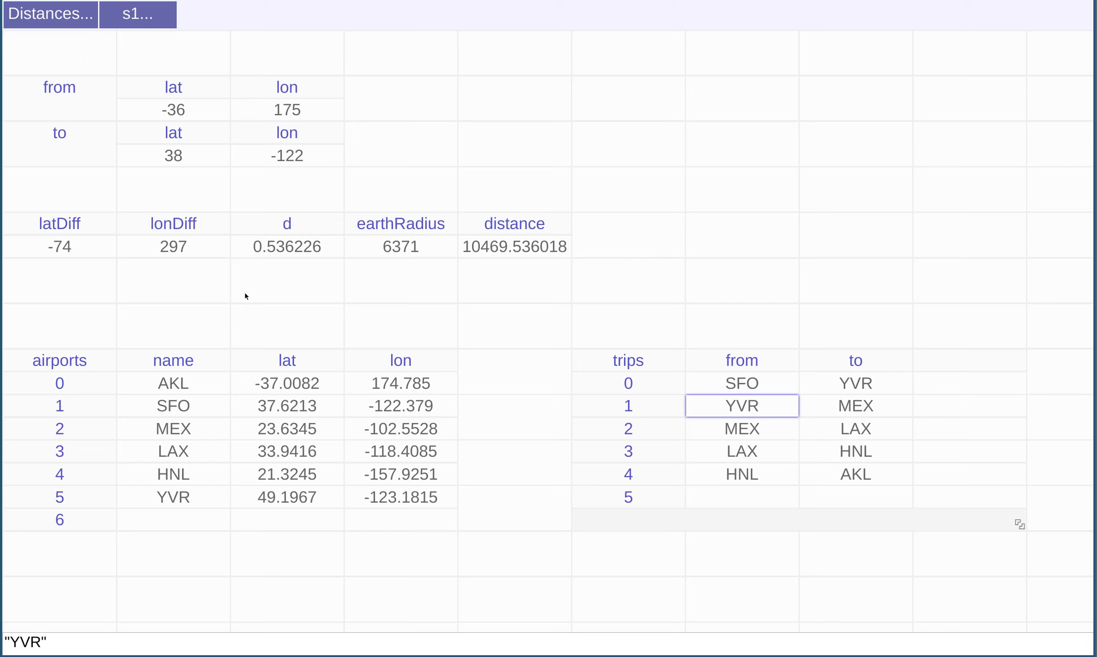
Step: Inspect the distance cell's formula and the to object that holds the destination coordinates
left_click(512, 242)
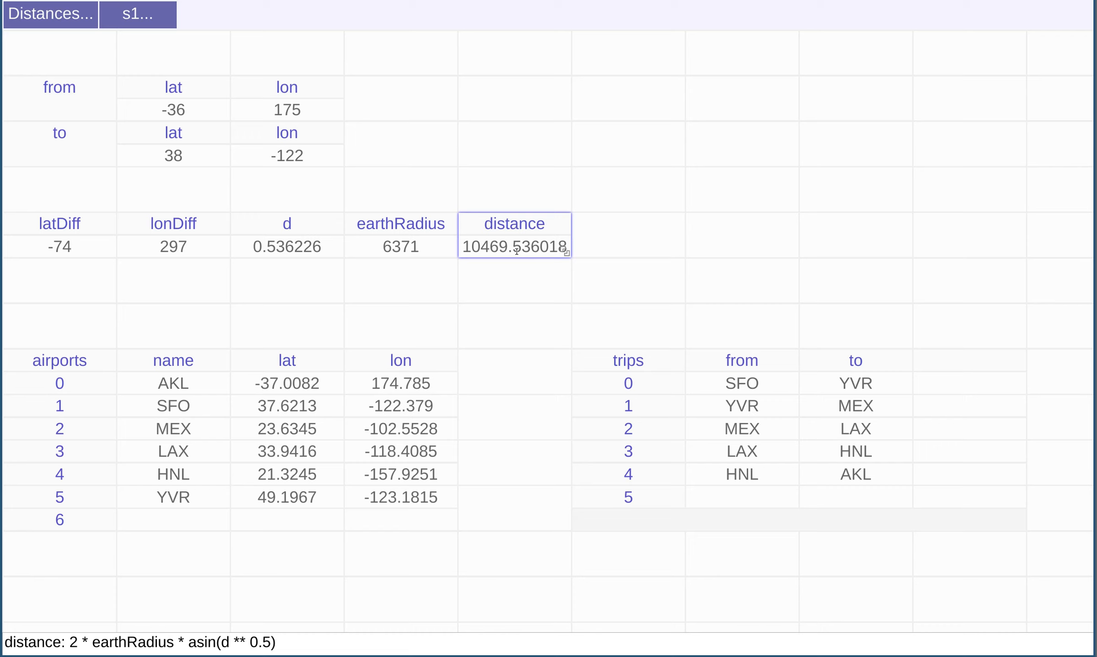
key("Up")
key("Up")
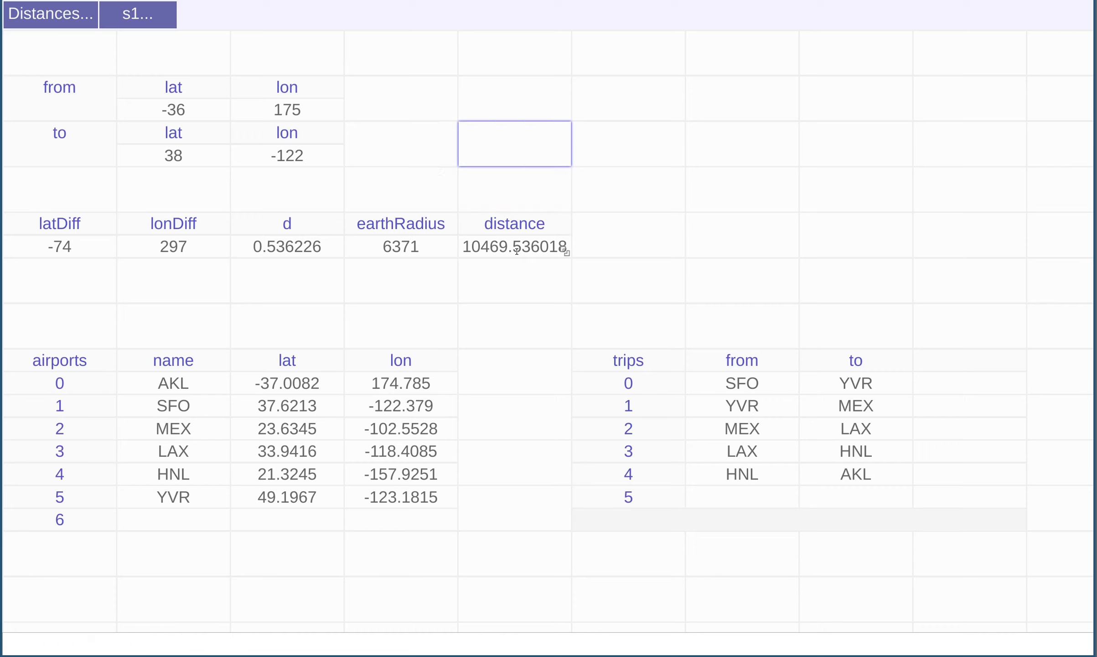
key("Left")
key("Left")
key("Left")
key("Left")
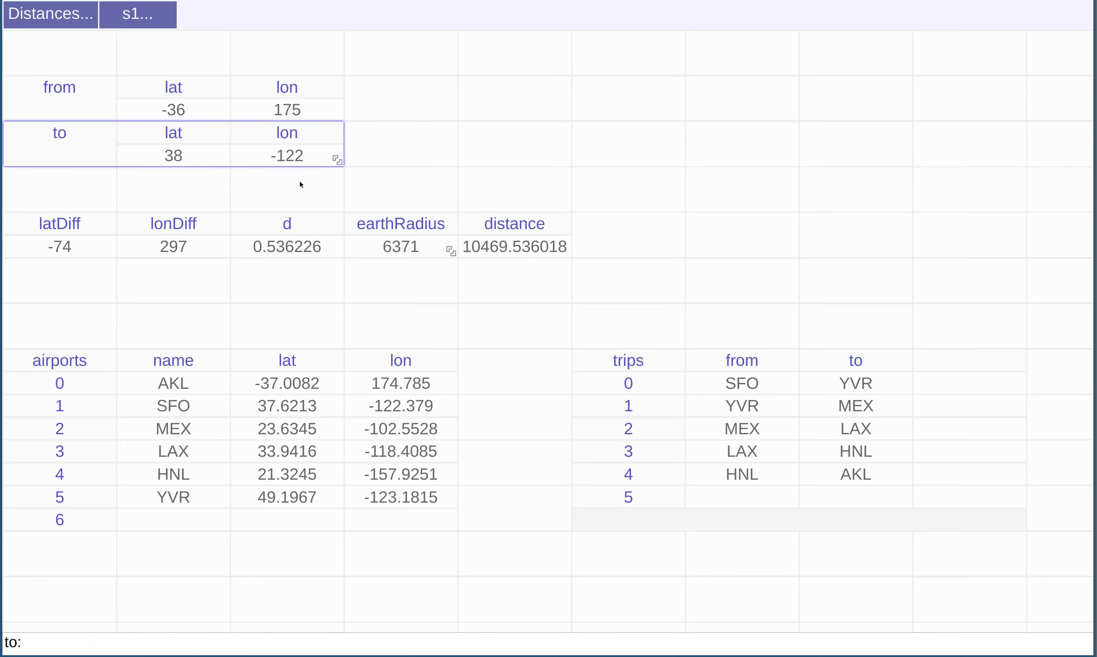
Step: Inspect the from object and the formulas in the row of cells from latDiff through distance
key("Up")
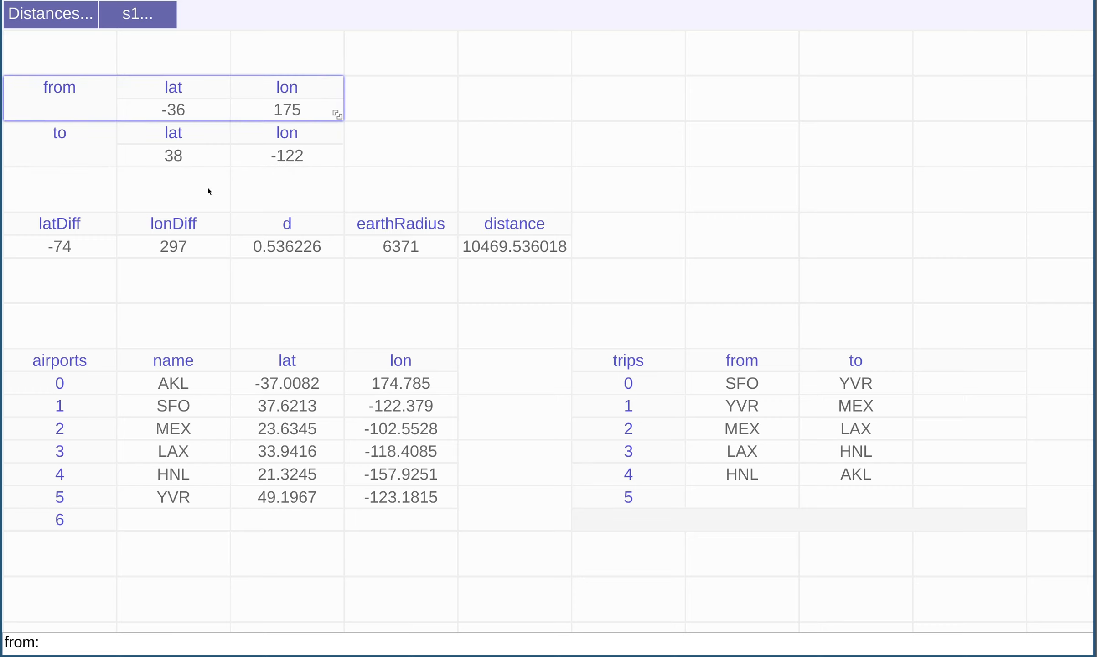
key("Down")
key("Down")
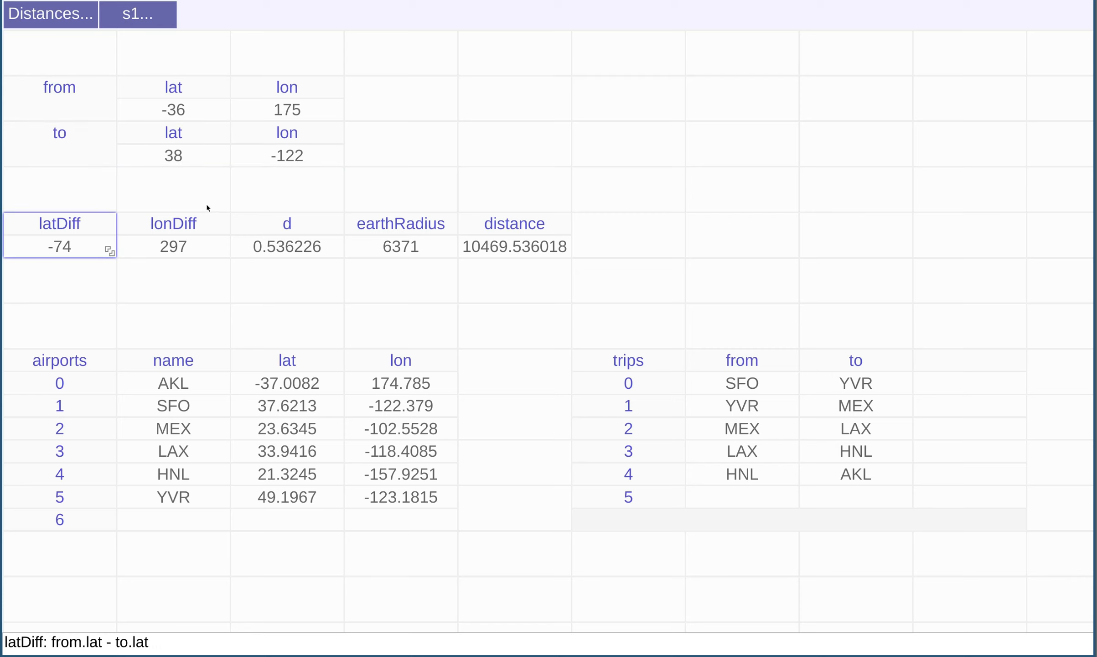
key("Right")
key("Right")
key("Right")
key("Right")
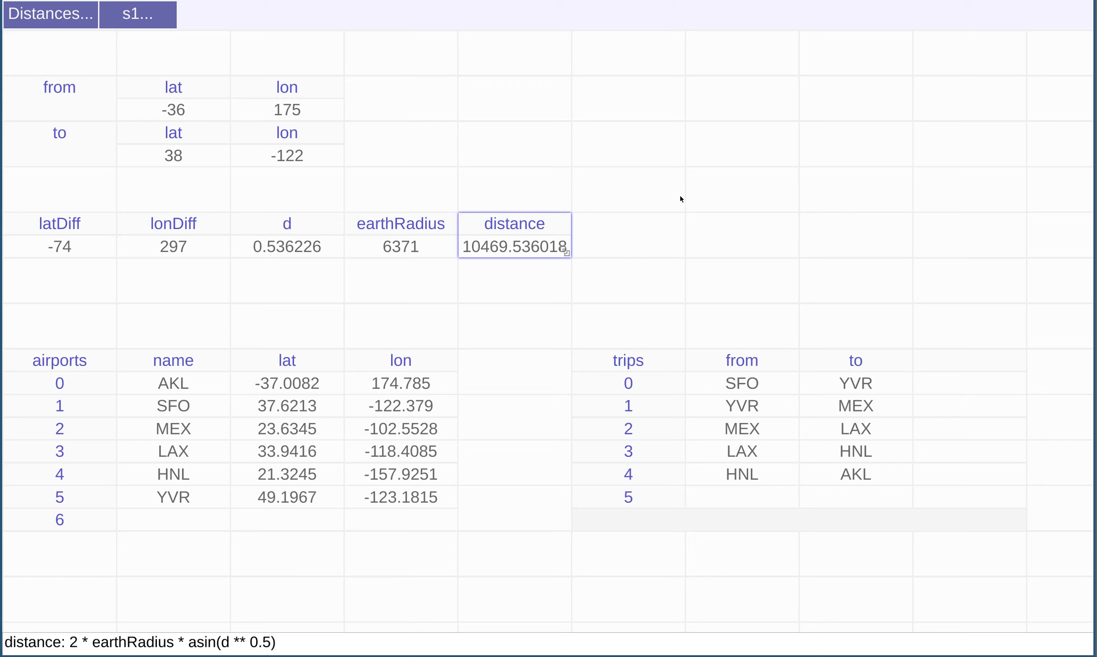
Step: Go through the rows of the trips table, from trip 0 to trip 4 and back up
left_click(657, 388)
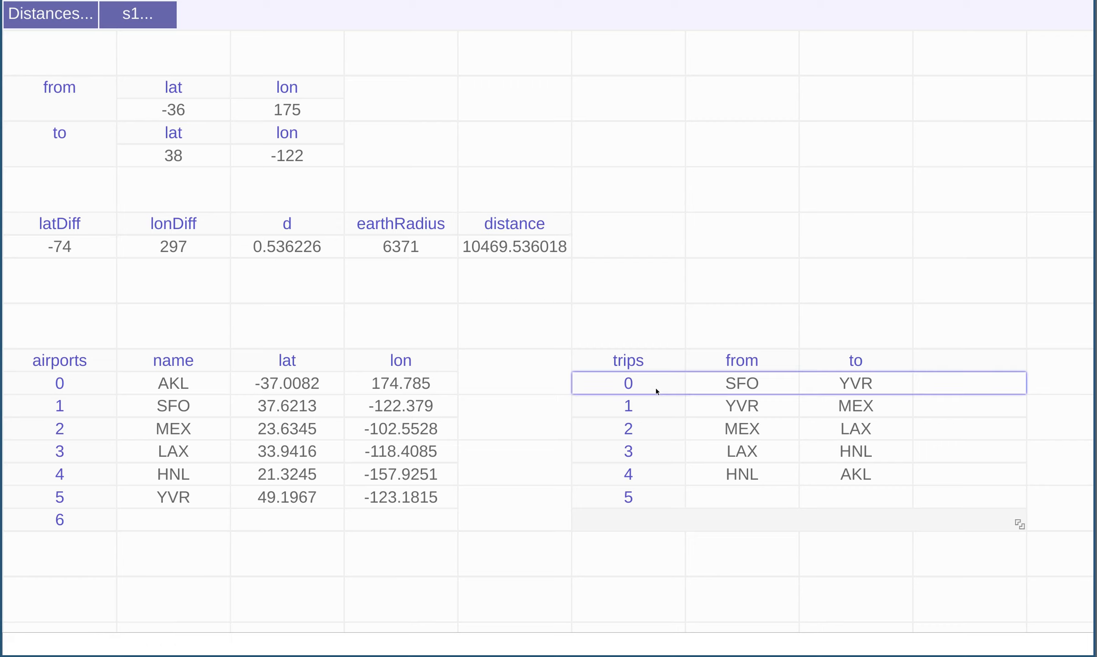
key("Down")
key("Down")
key("Down")
key("Down")
key("Up")
key("Up")
key("Up")
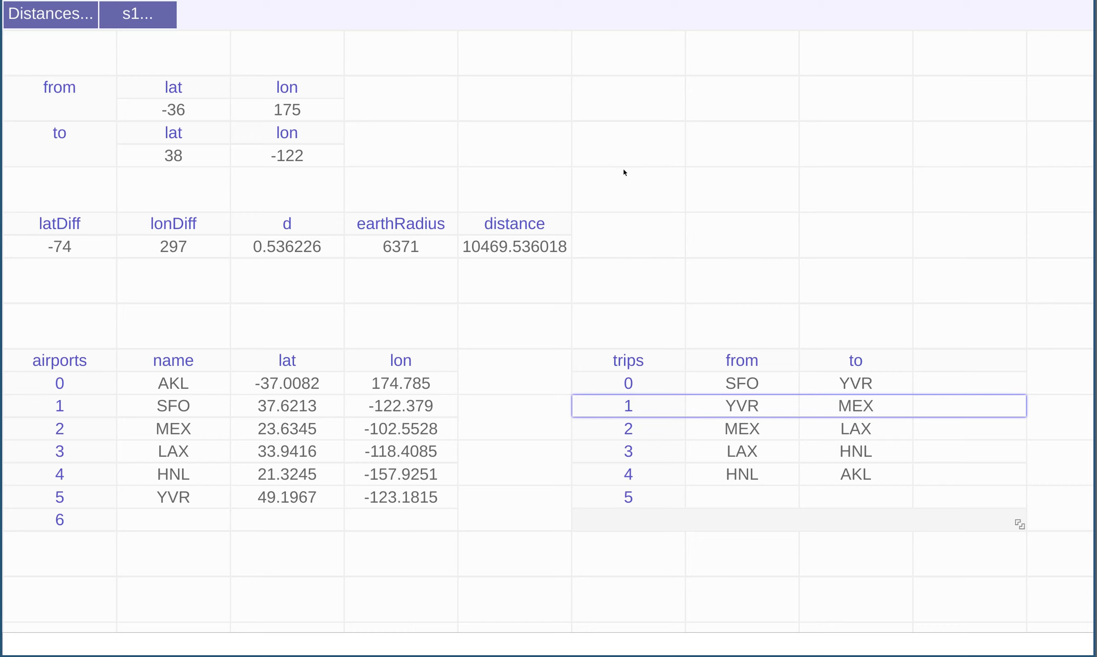
Step: Return to the to object to review the destination coordinates used by the distance calculation
key("Up")
key("Up")
key("Up")
key("Up")
key("Up")
key("Left")
key("Left")
key("Up")
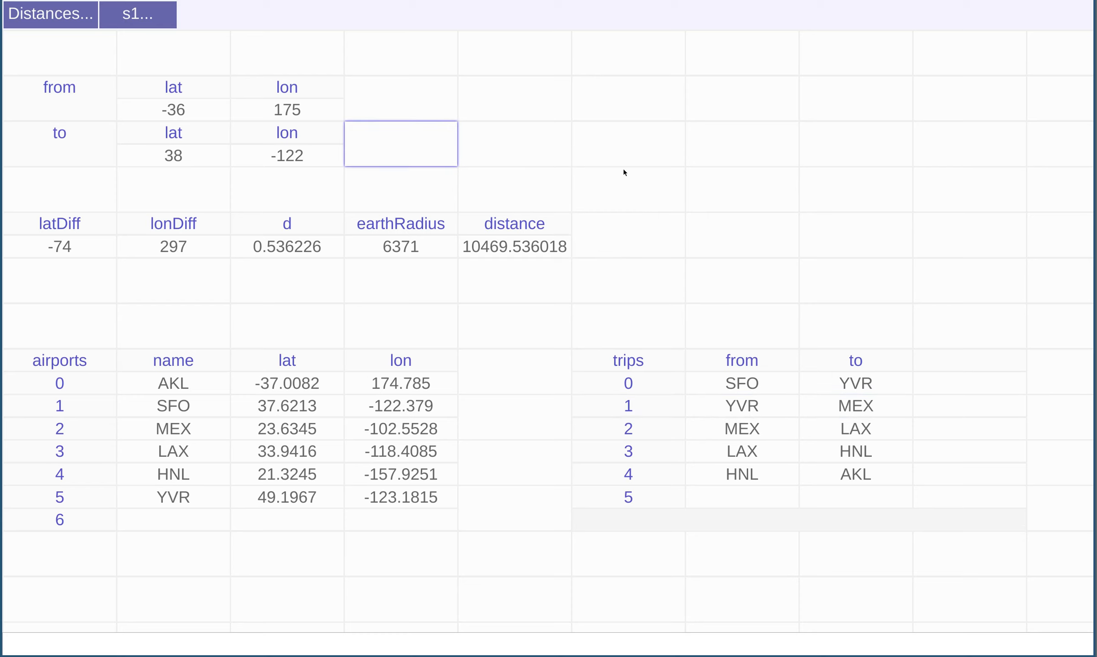
key("Left")
key("Left")
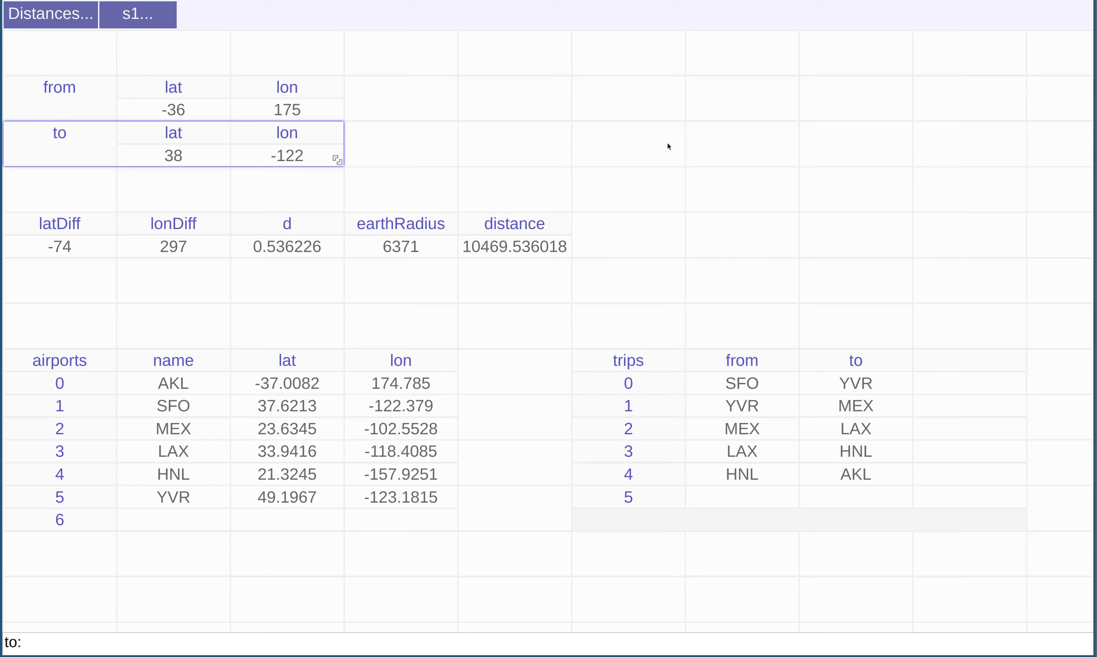
Step: Add a fromName cell containing "SFO" in the from object's row and a toName cell containing "LAX" directly below it
left_click(693, 95)
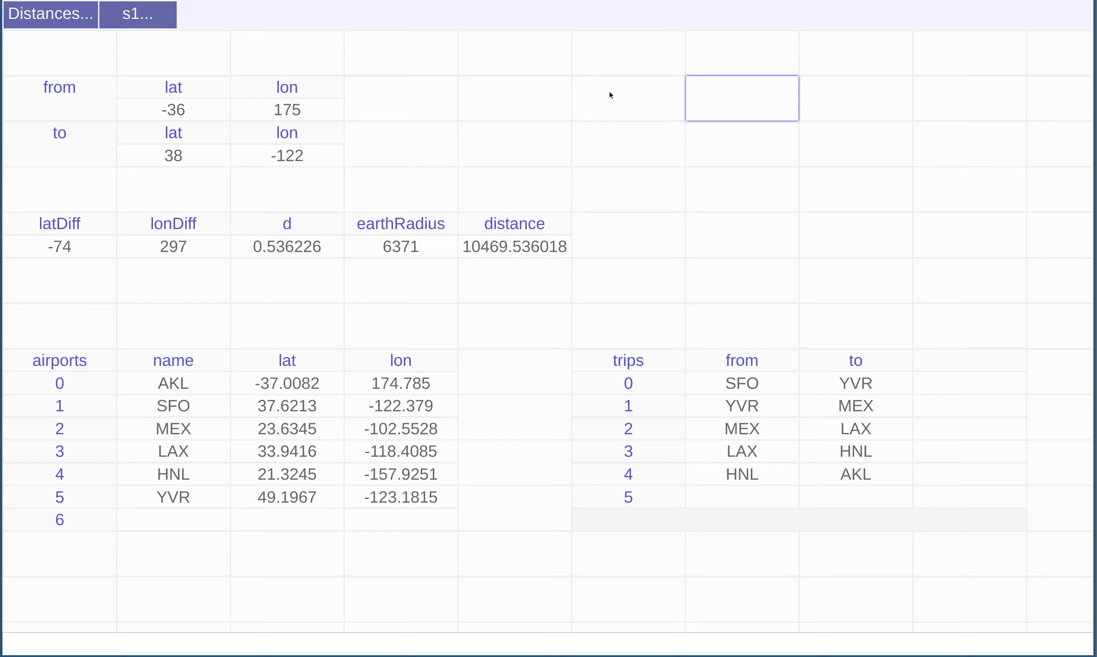
type("fromNam")
type("\"S")
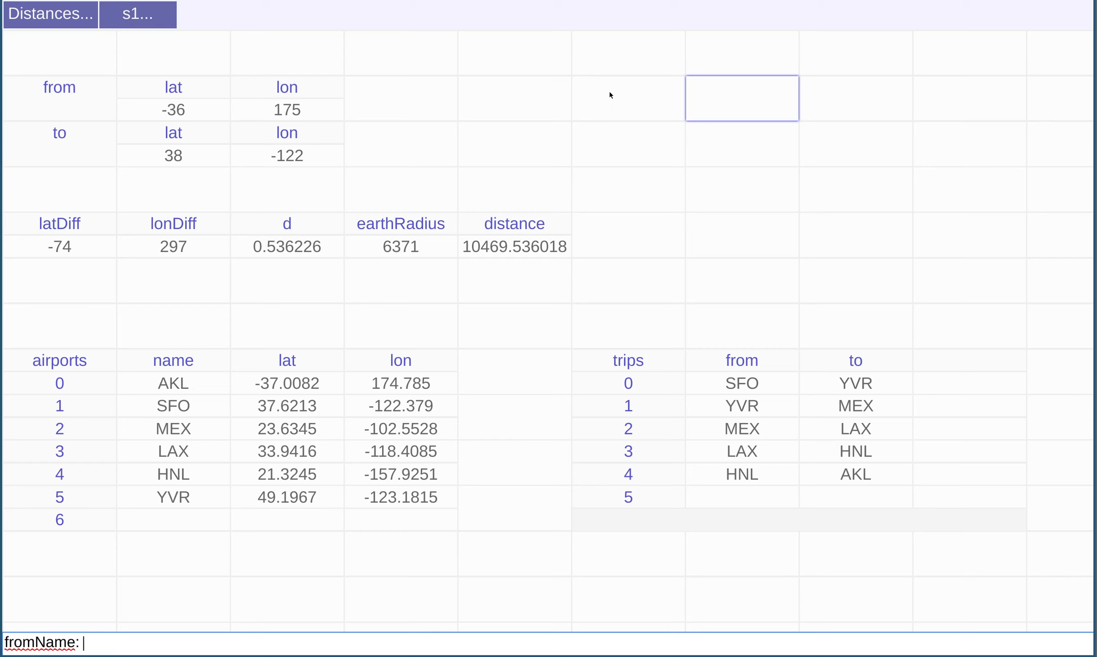
type("FO\"")
key("Return")
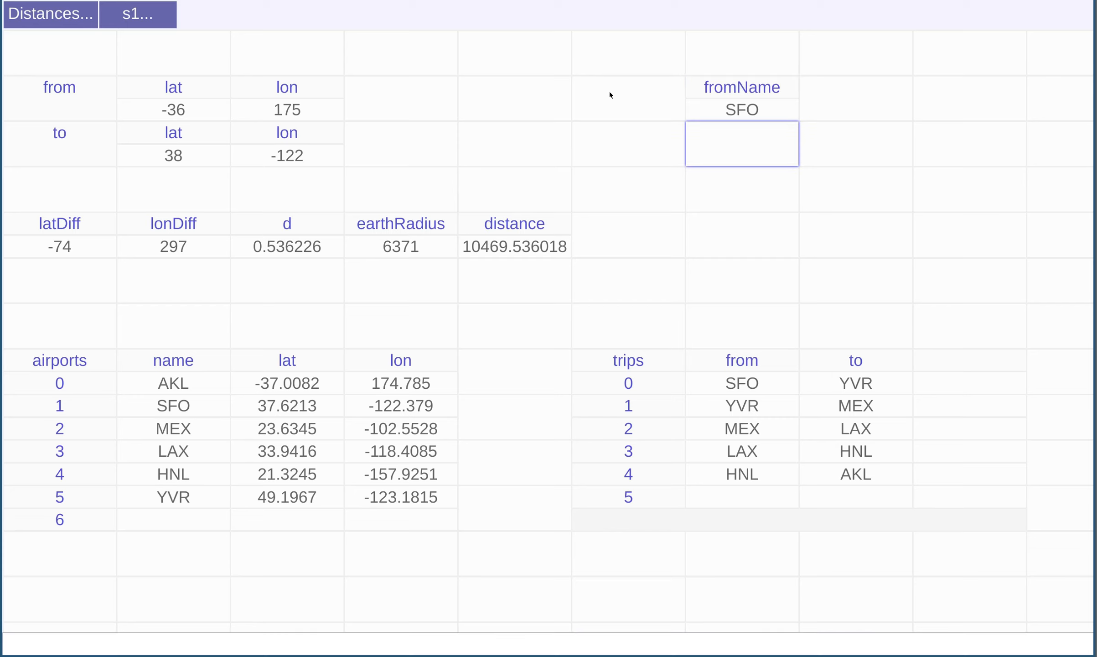
type("toName: \"")
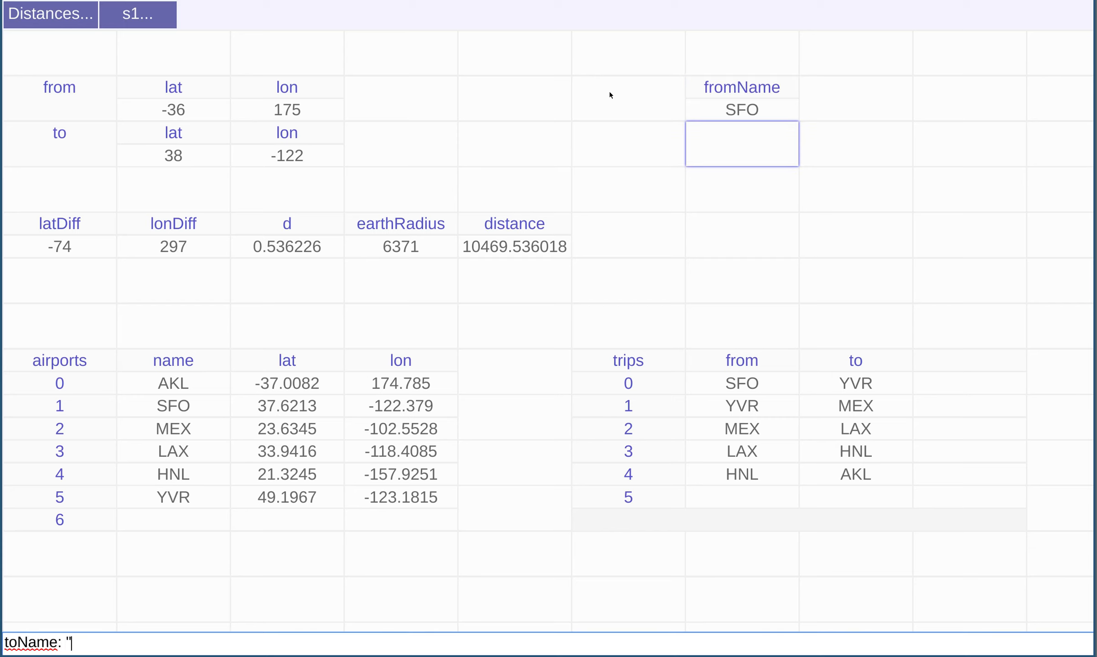
type("LAX\"")
key("Return")
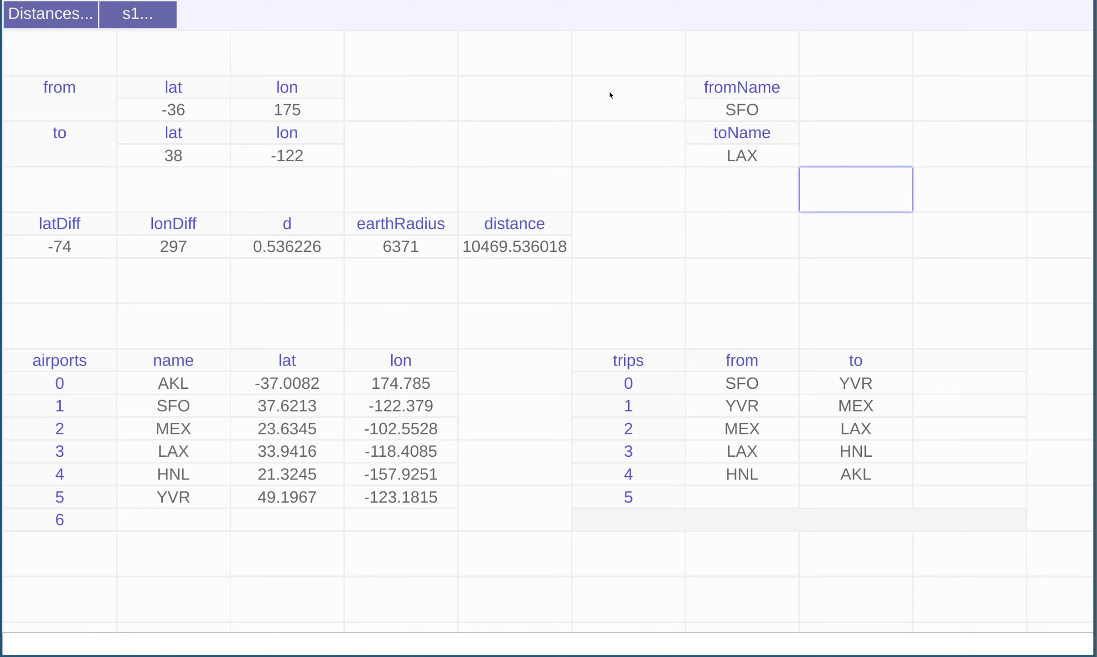
Step: Add a nameDist cell beside fromName with the formula distance(from: airports[name: fromName], to: airports[name: toName])
key("Up")
key("Up")
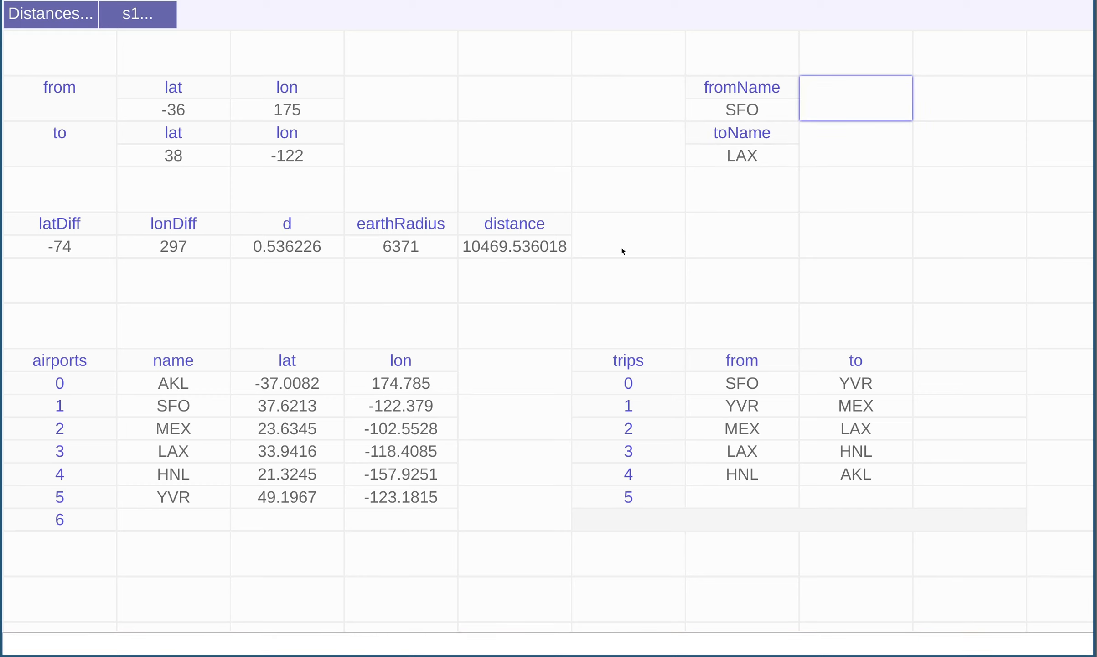
type("nameDirs")
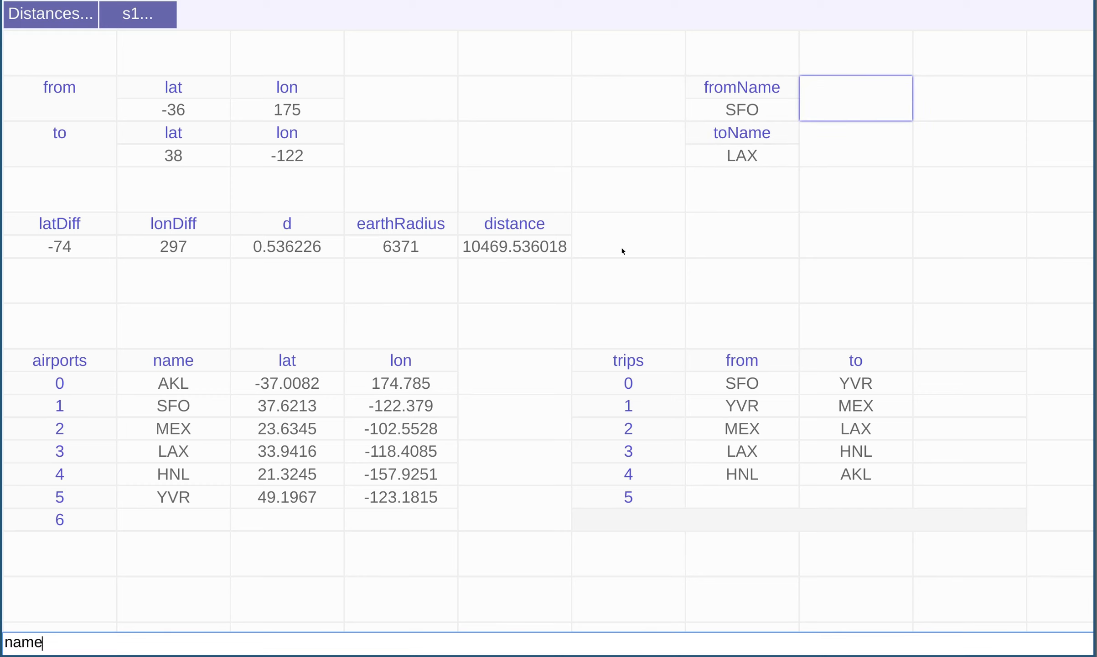
key("BackSpace")
key("BackSpace")
type("st:")
type(" ha")
key("BackSpace")
key("BackSpace")
type("dis")
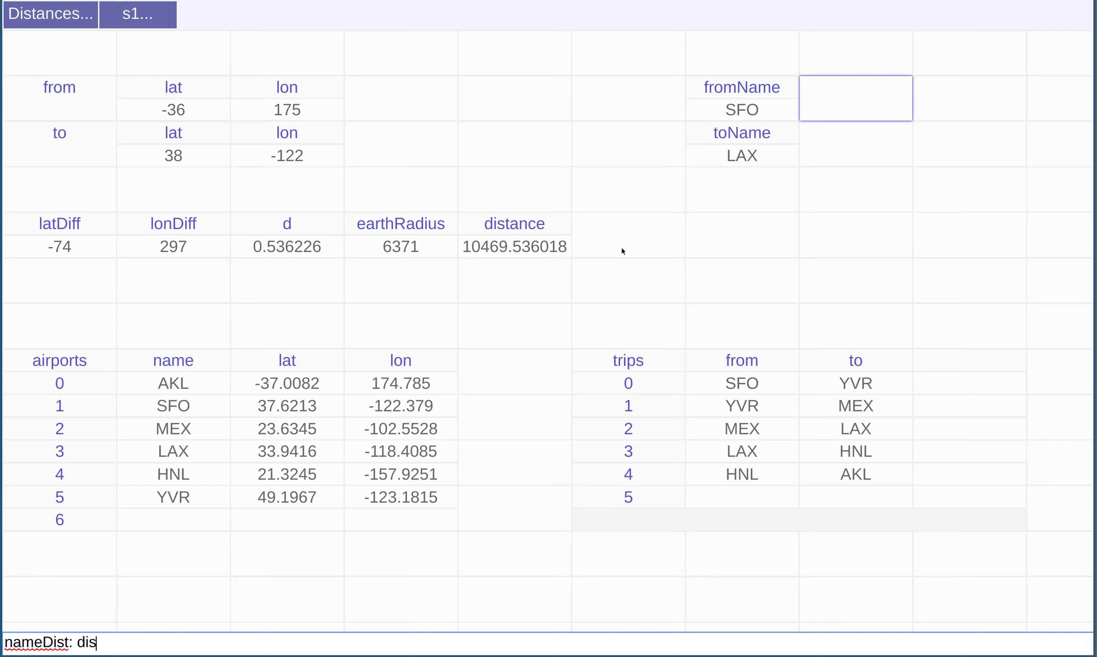
type("tance(from:")
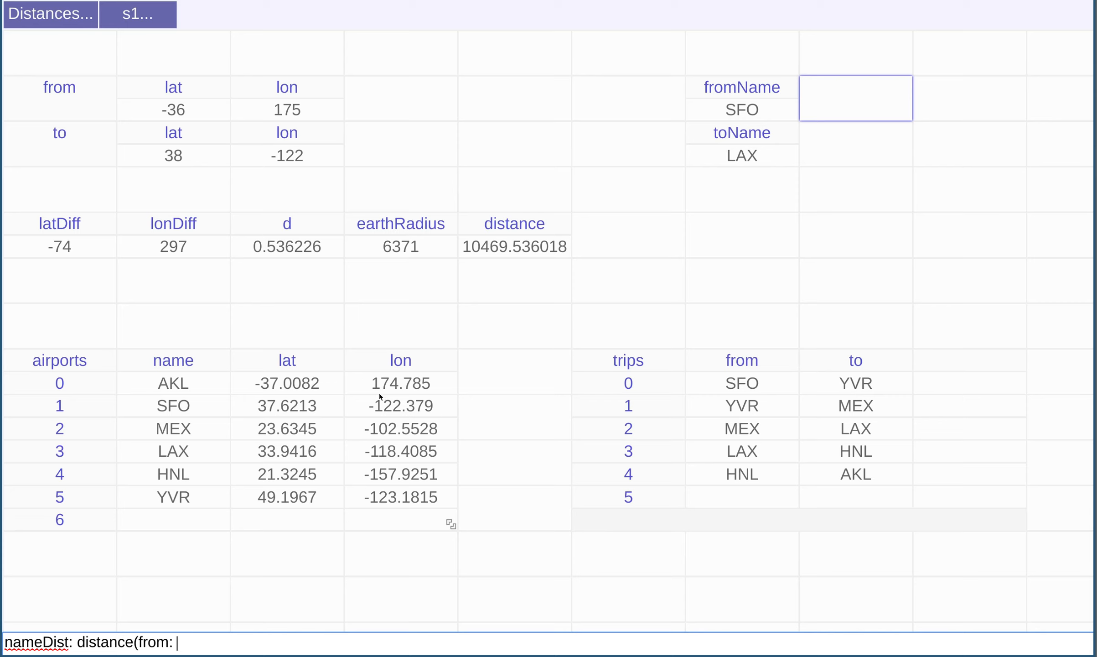
type("airports[name: ")
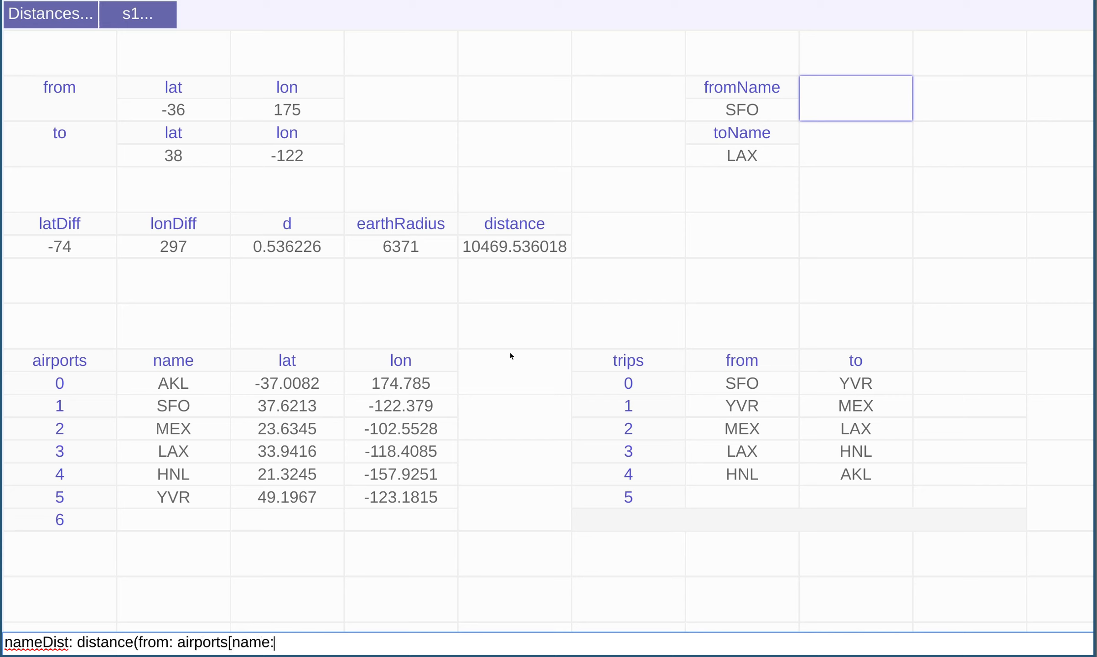
type("fromName], ")
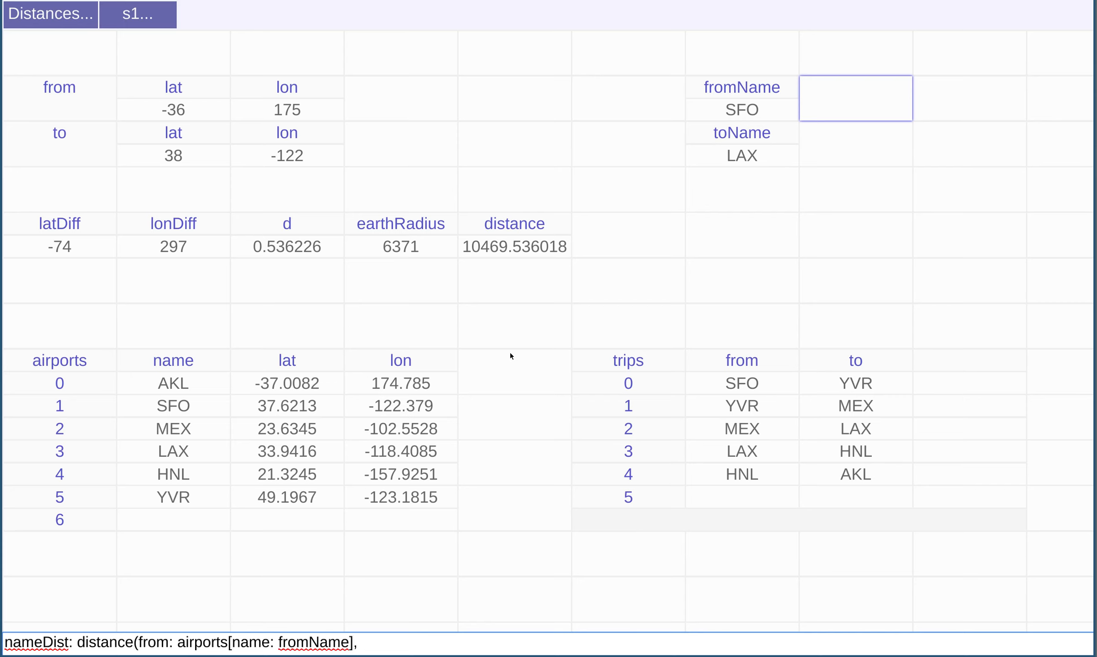
type("to: airports[name:")
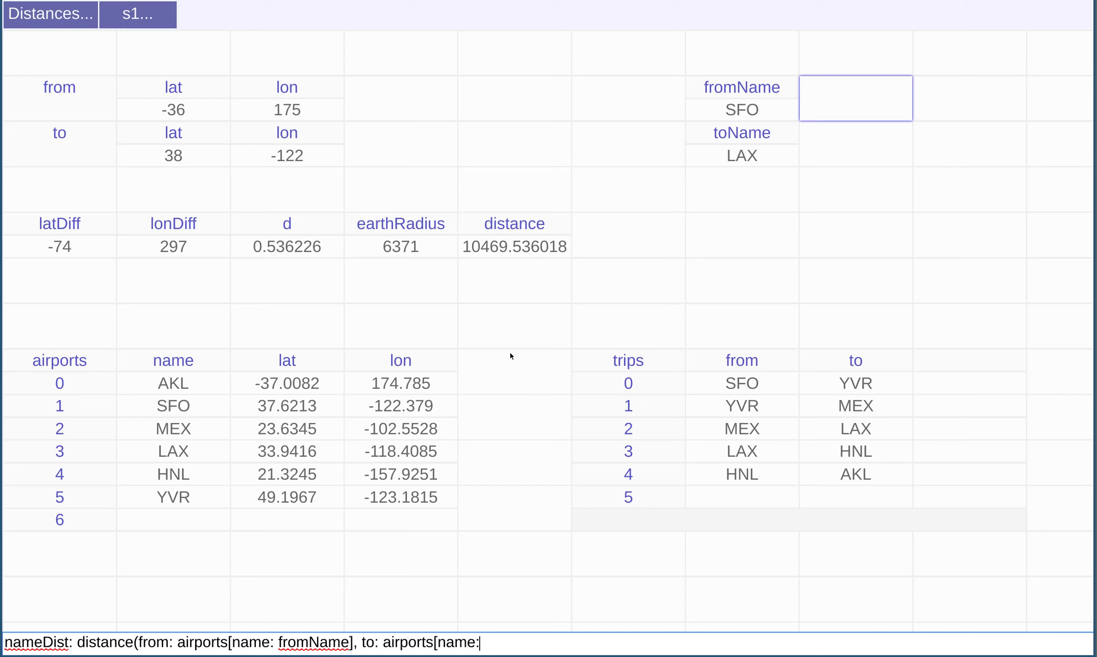
type(" toName])")
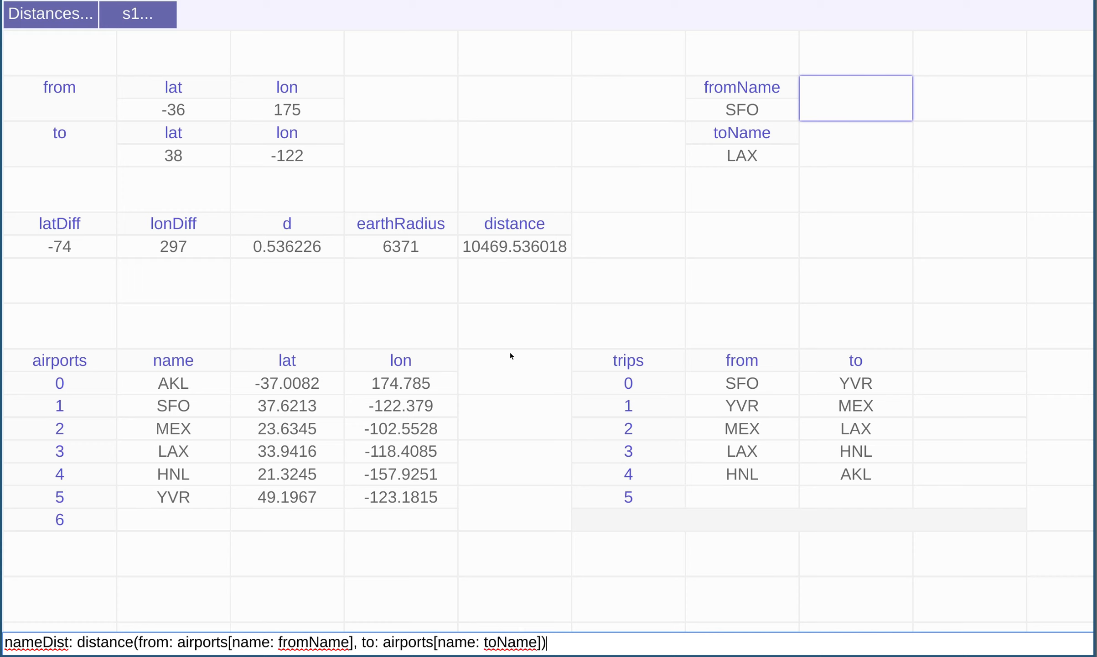
key("Return")
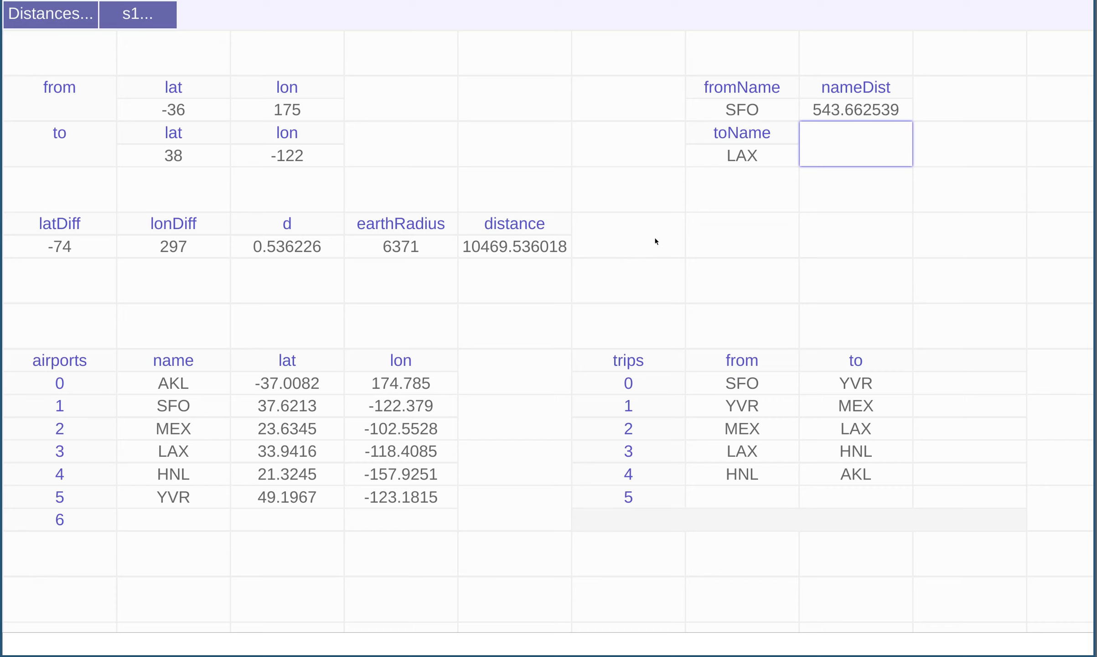
Step: Add a computed column dist beside to in the trips table with the formula nameDist(fromName: trips.from, toName: trips.to)
left_click(955, 358)
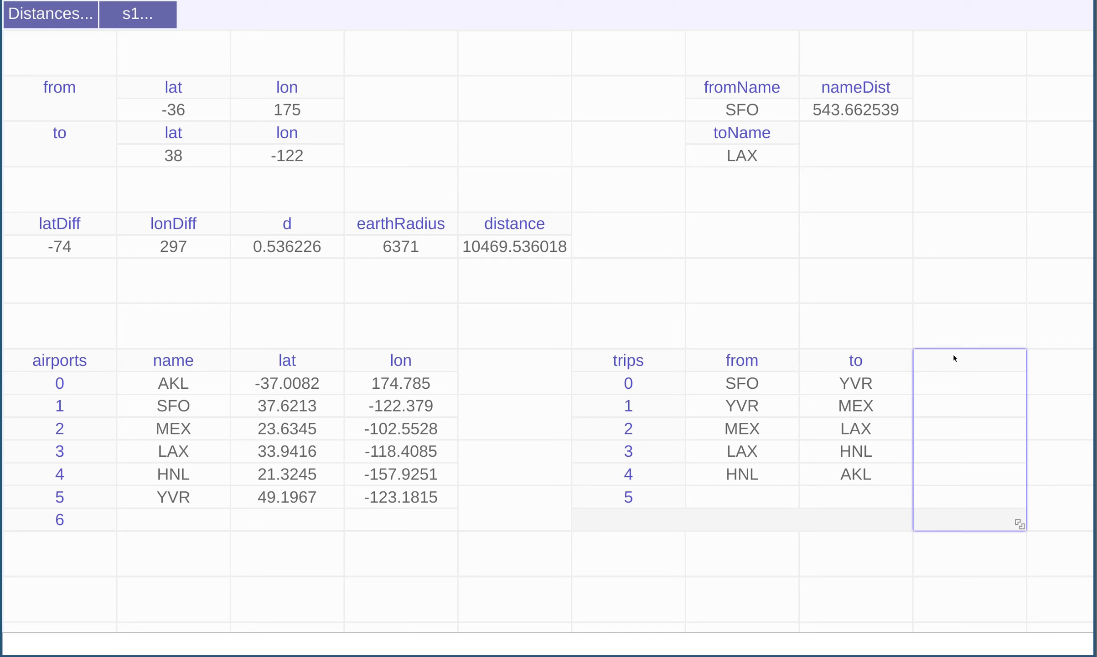
type("dist: ")
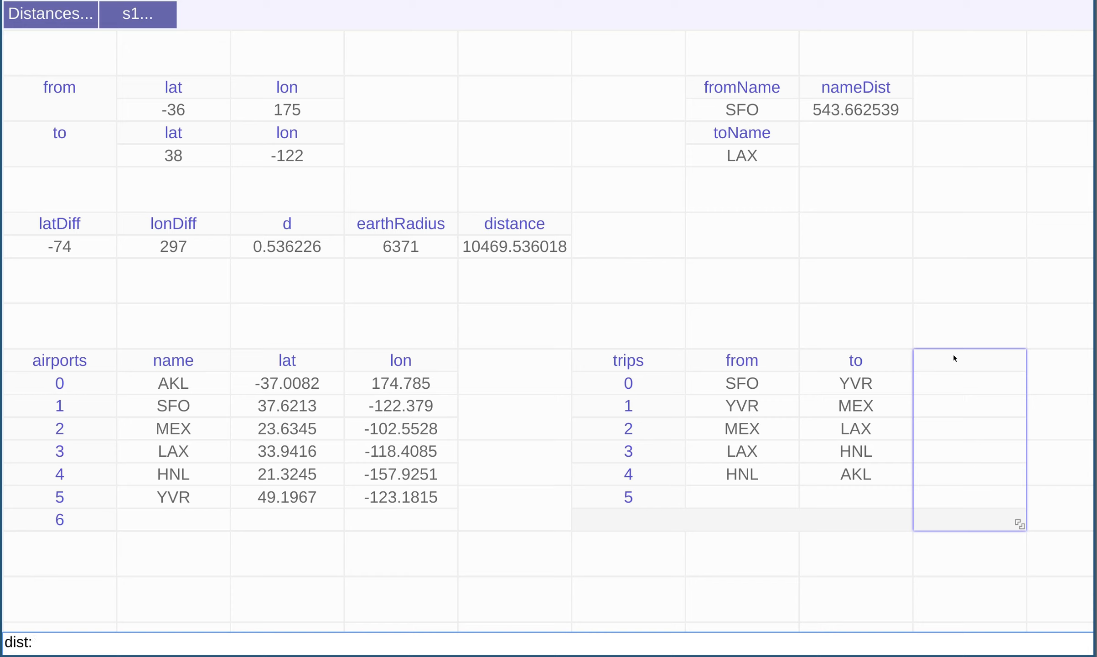
type("nameDist(")
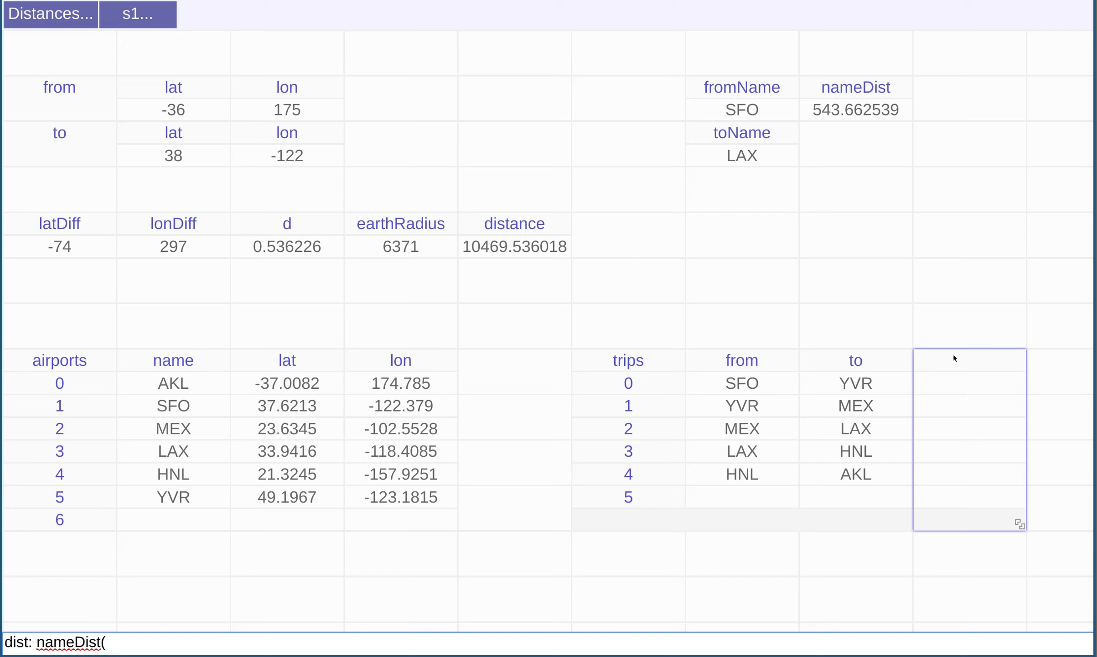
type("fromName: ")
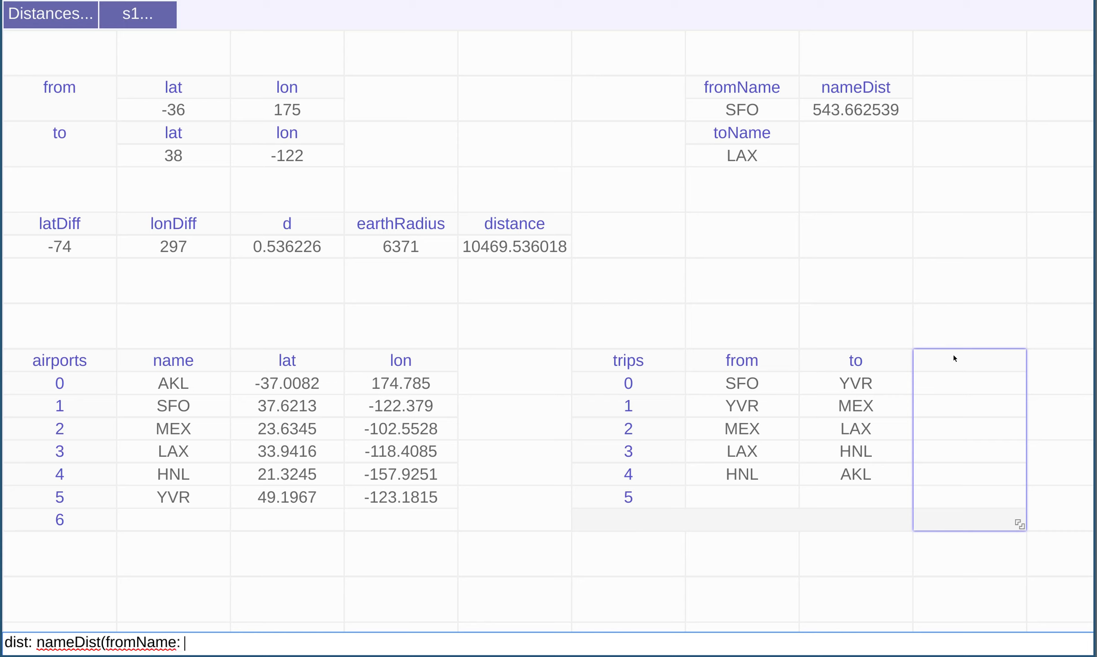
type("trips.from")
type(", toName")
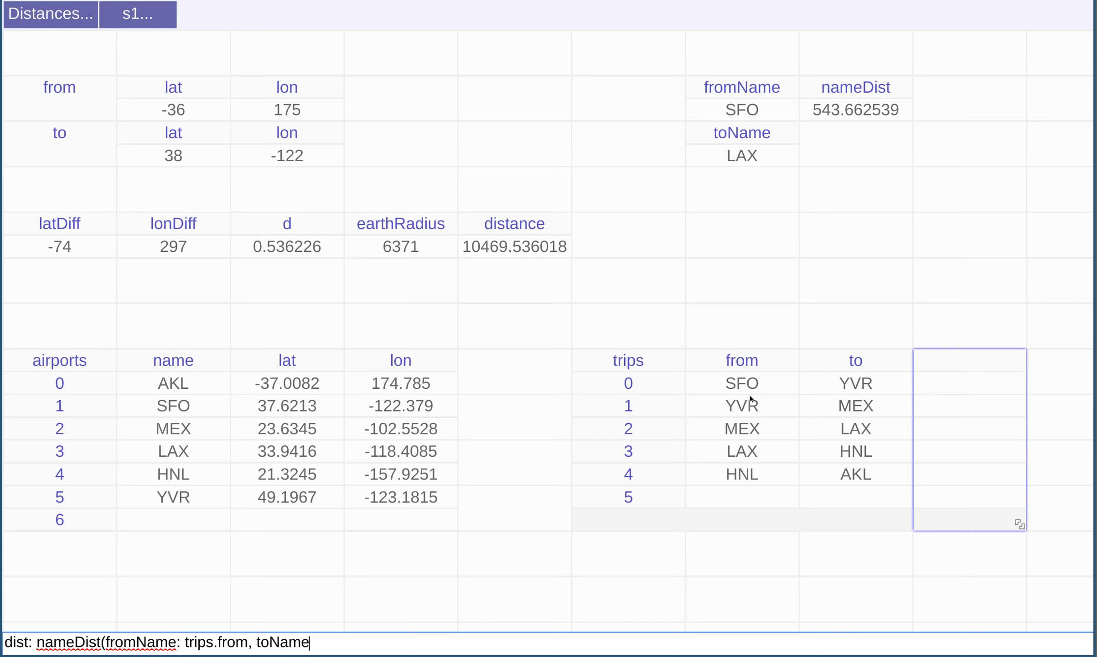
type(": trips.to)")
key("Return")
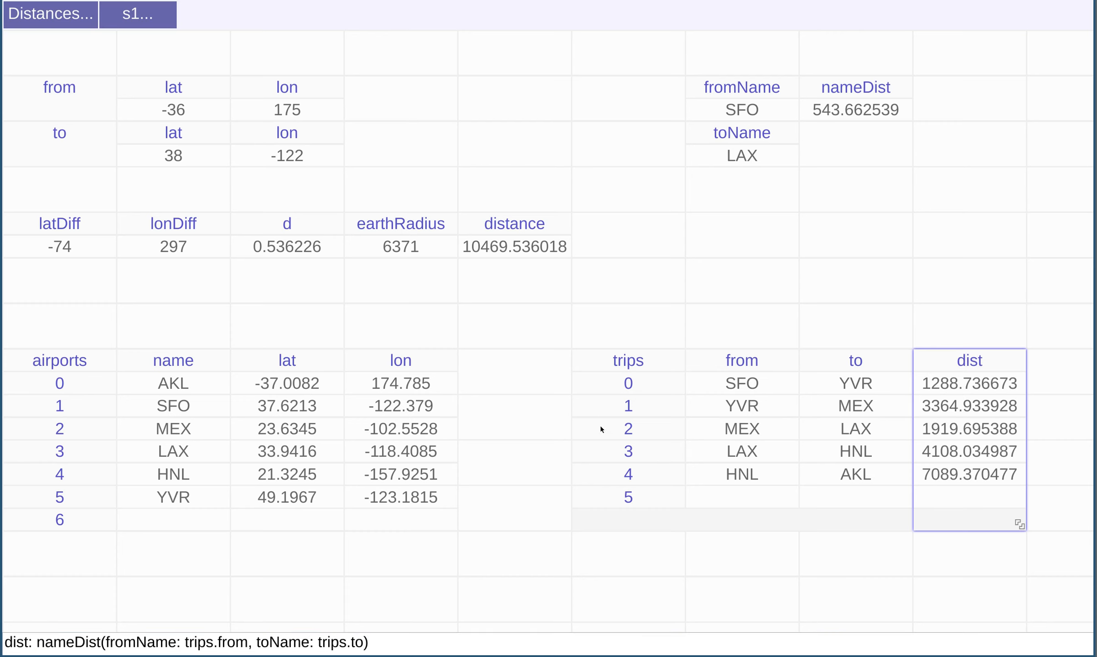
Step: Add a total cell two rows below the trips table with the formula sum(trips.dist)
left_click(855, 568)
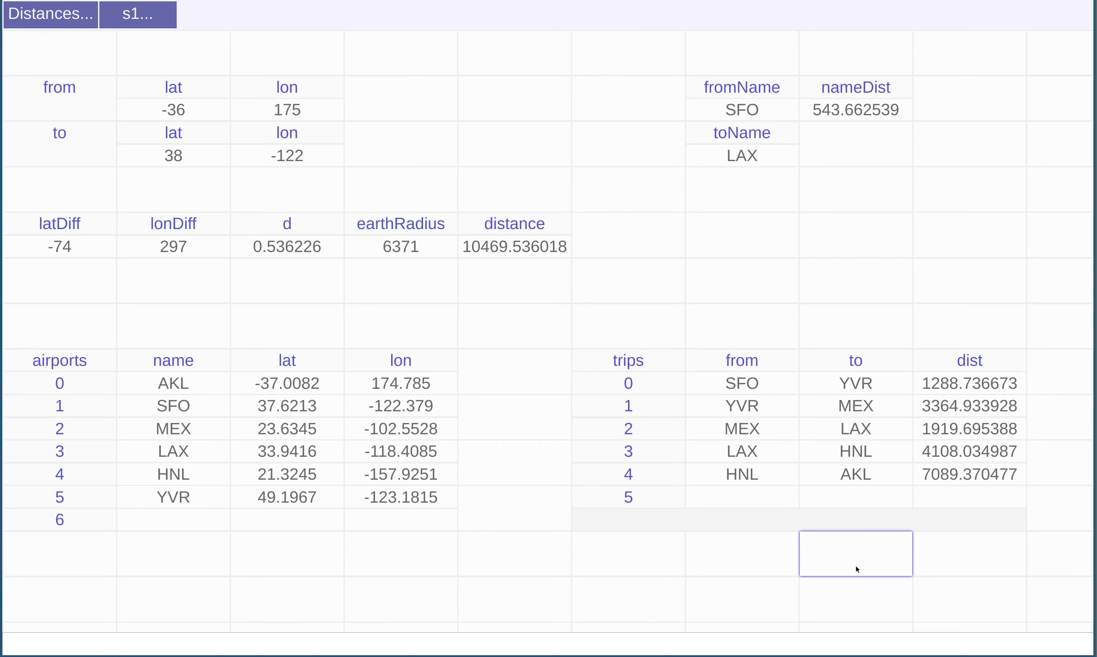
left_click(858, 601)
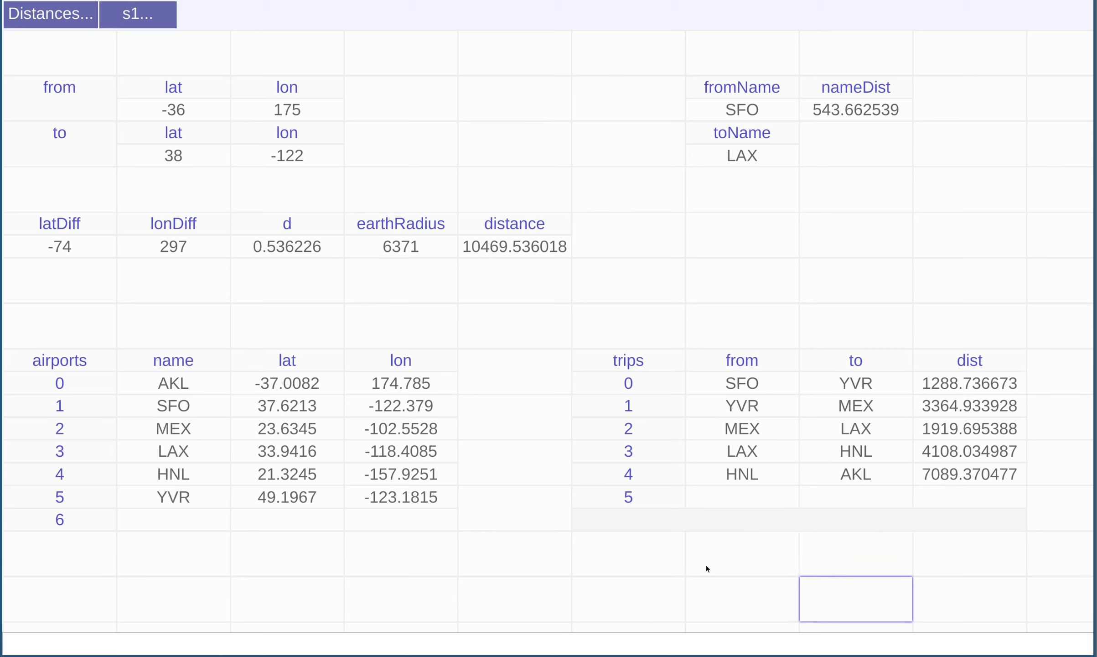
type("total: ")
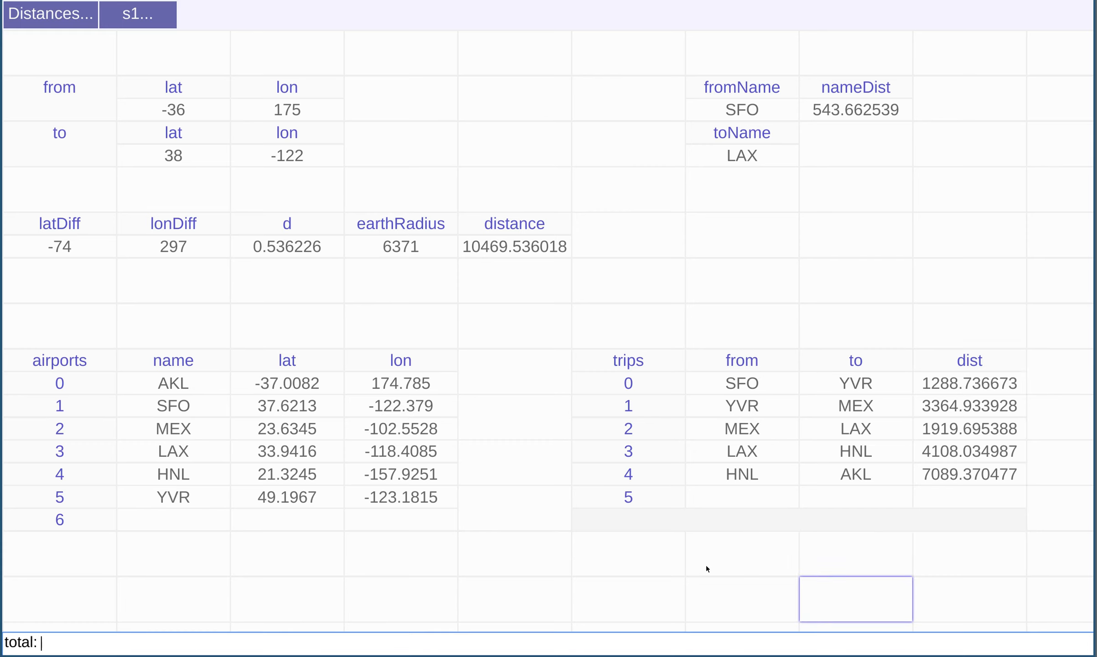
type("sum(trips.dist)")
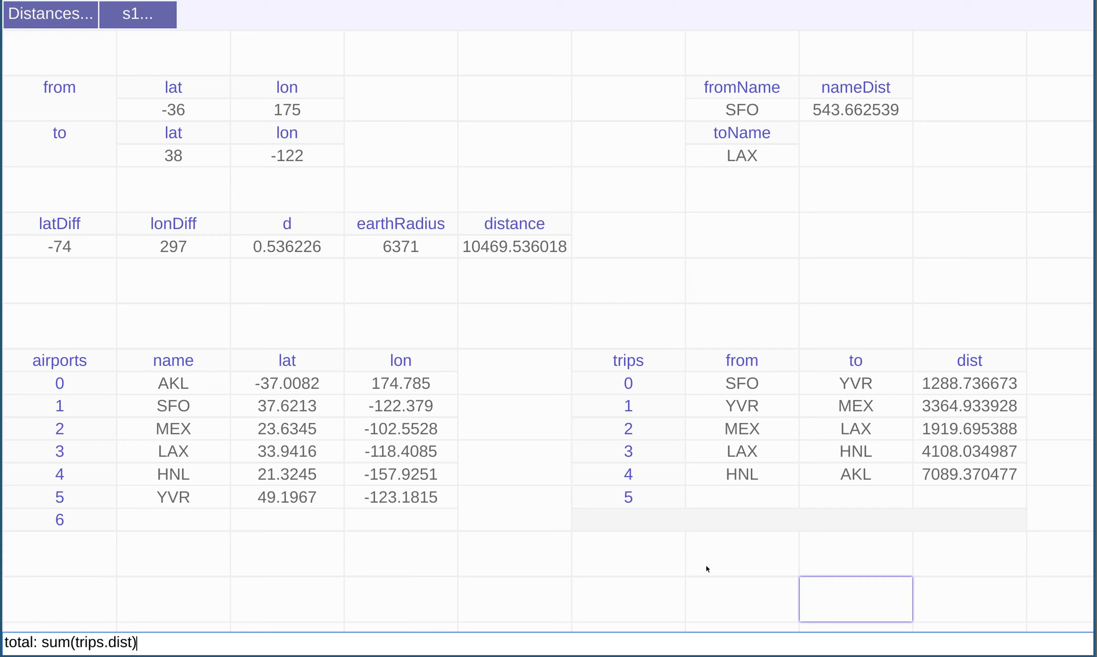
key("Return")
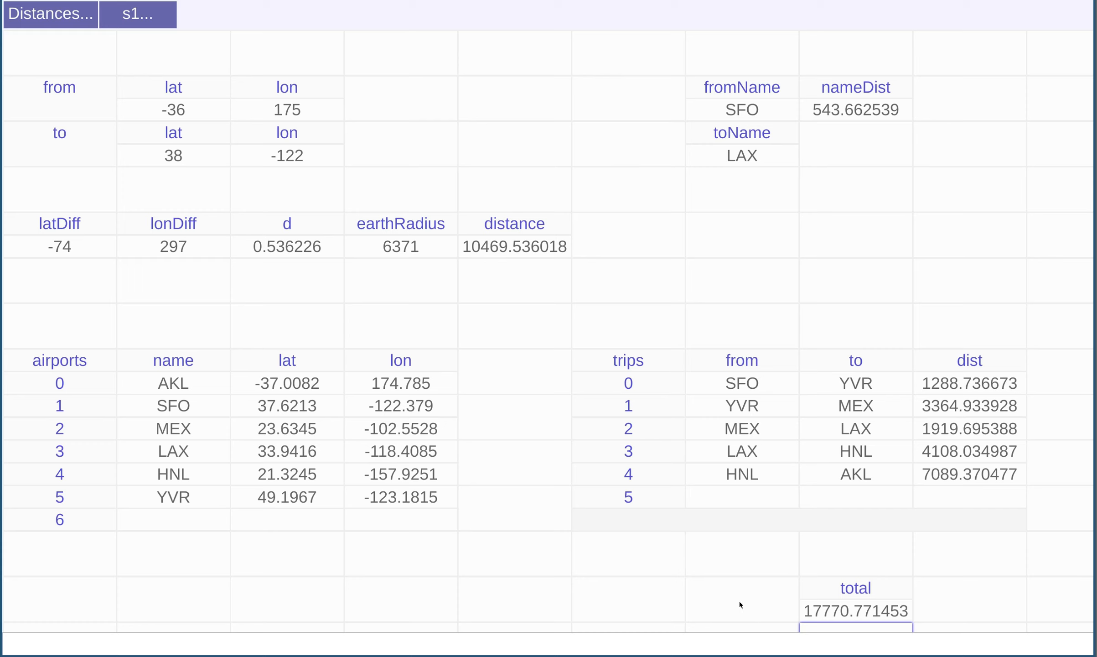
Step: Step through the trips table rows from trip 0 down to trip 3 to review their distances
left_click(629, 384)
key("Down")
key("Down")
key("Down")
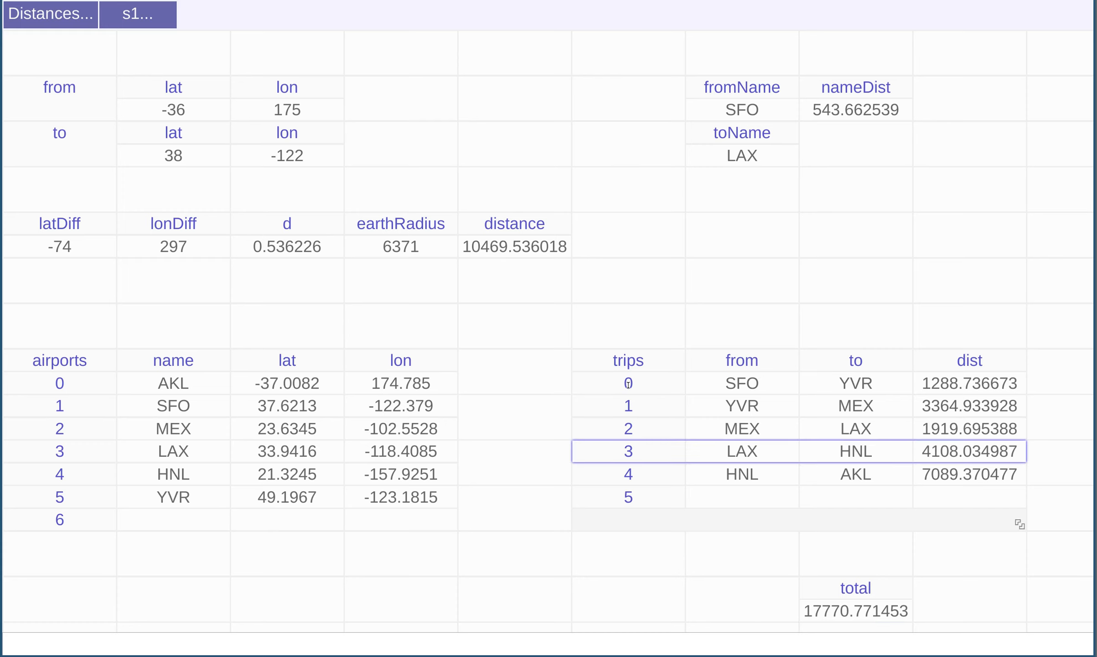